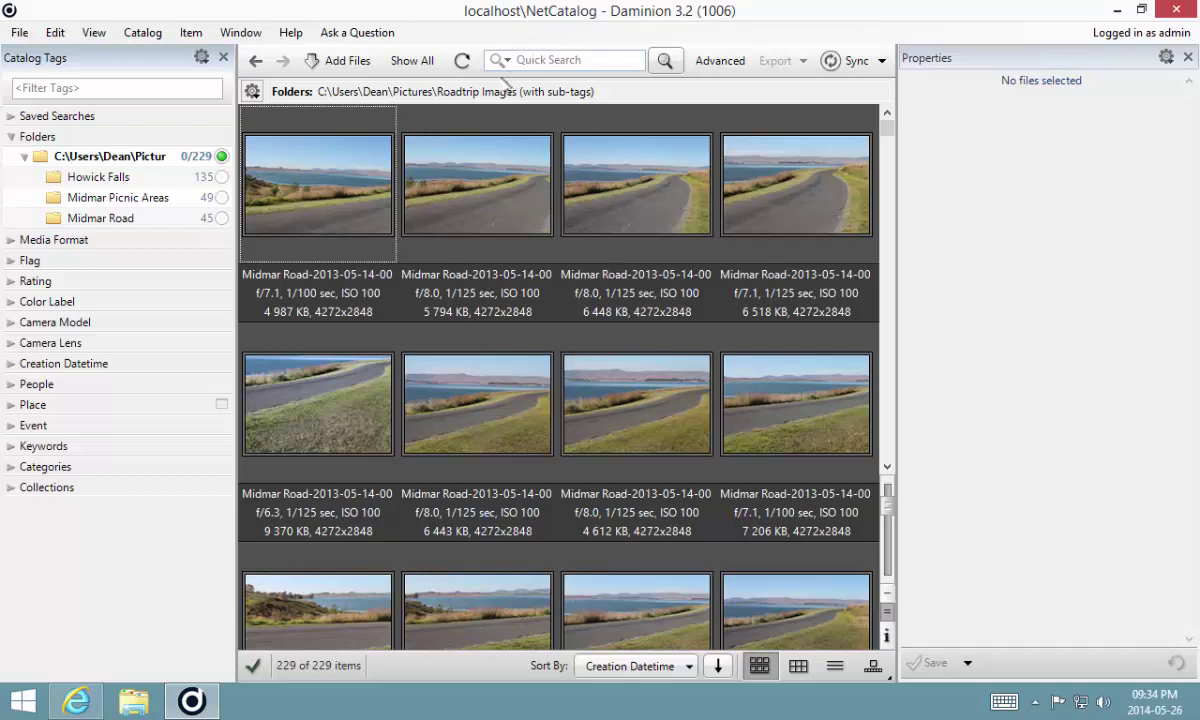
Show the floating Map panel with Google as the source and review the map-type options.
click(243, 33)
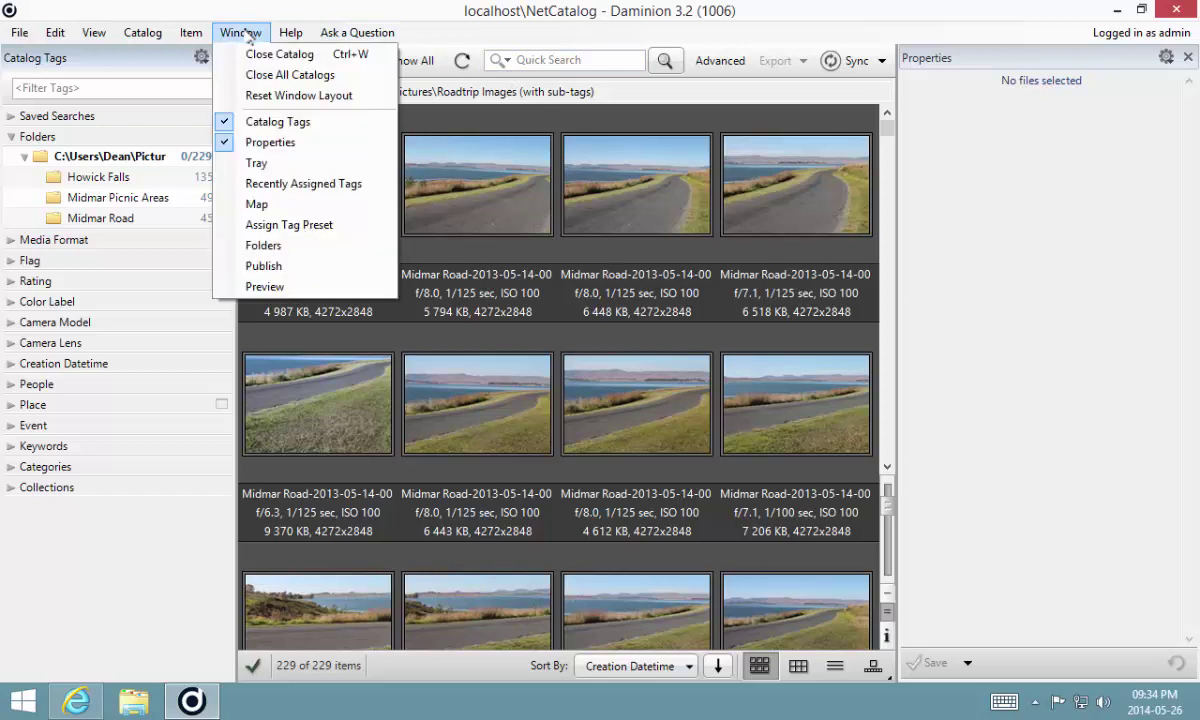
click(277, 207)
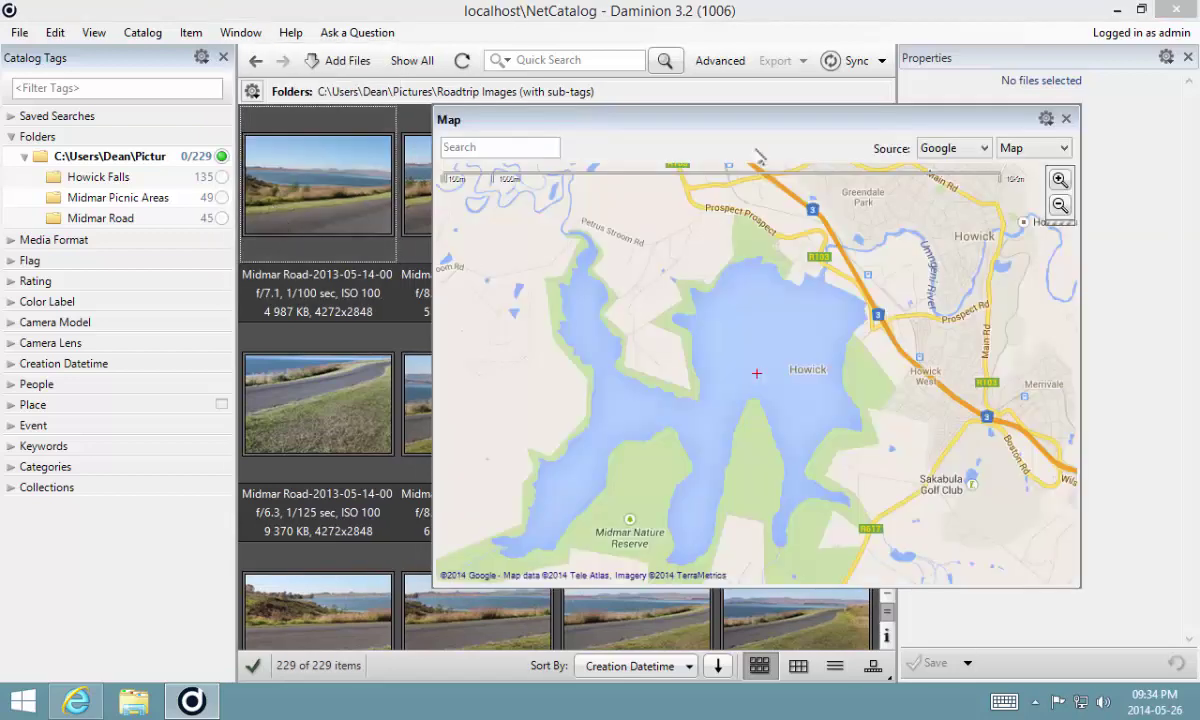
drag(707, 133, 673, 99)
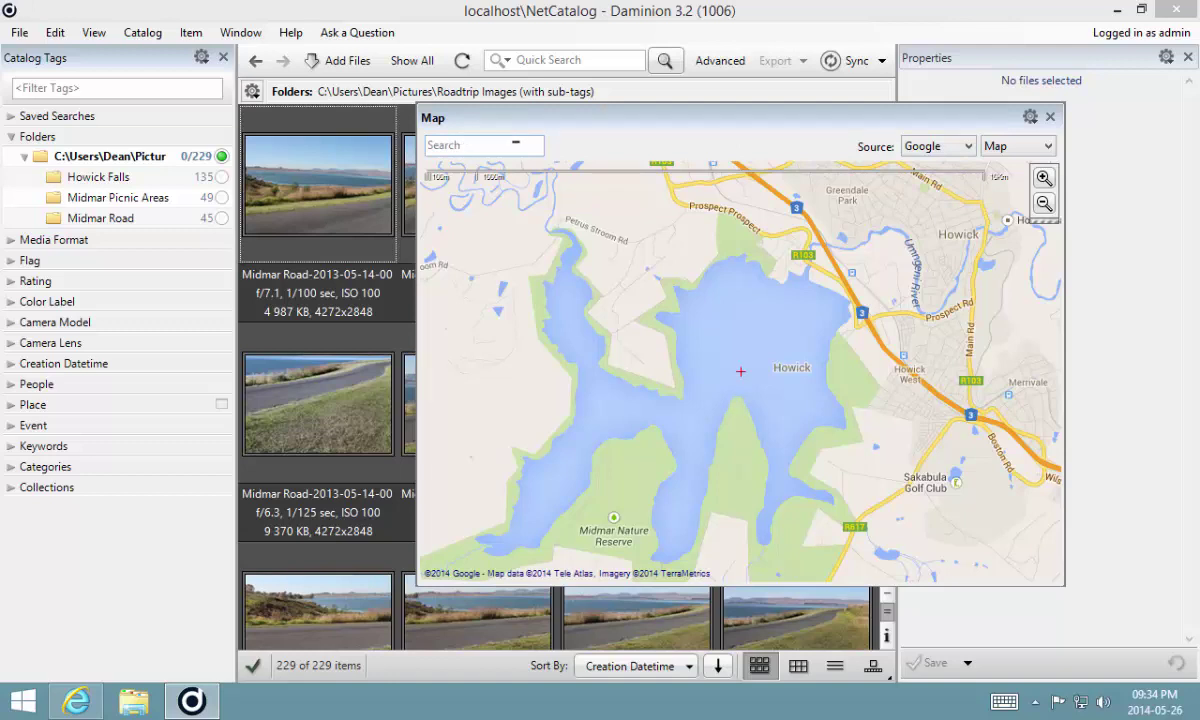
click(967, 147)
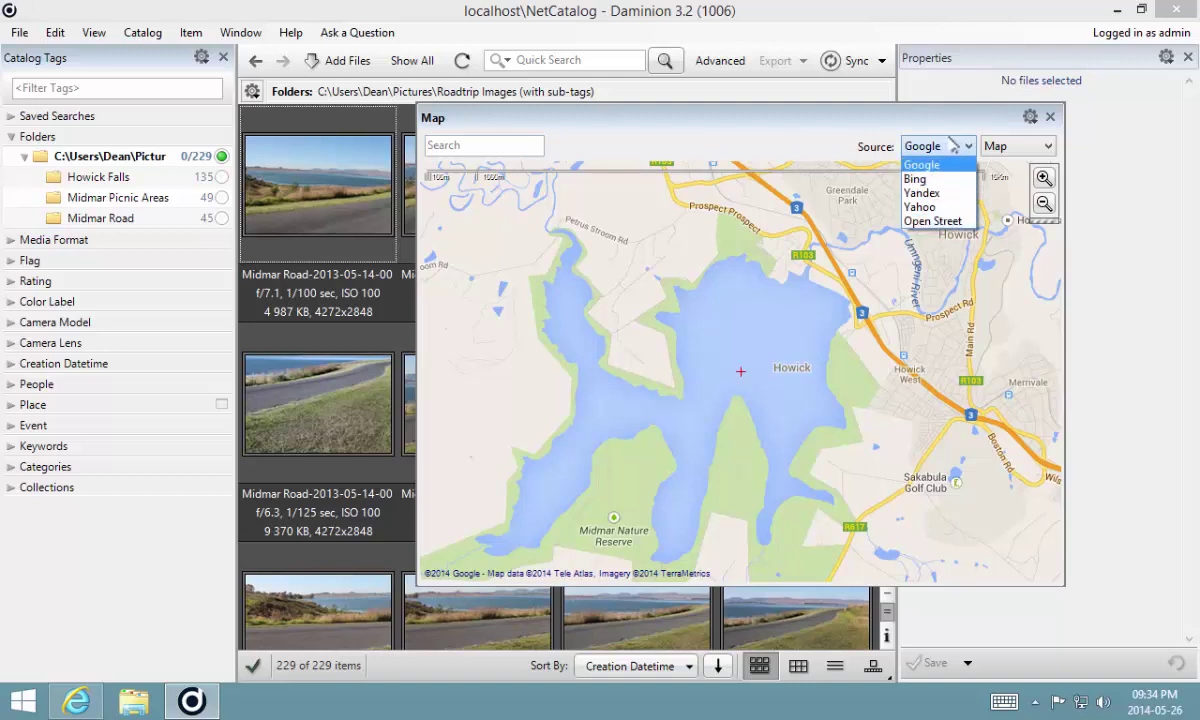
click(922, 165)
click(1044, 147)
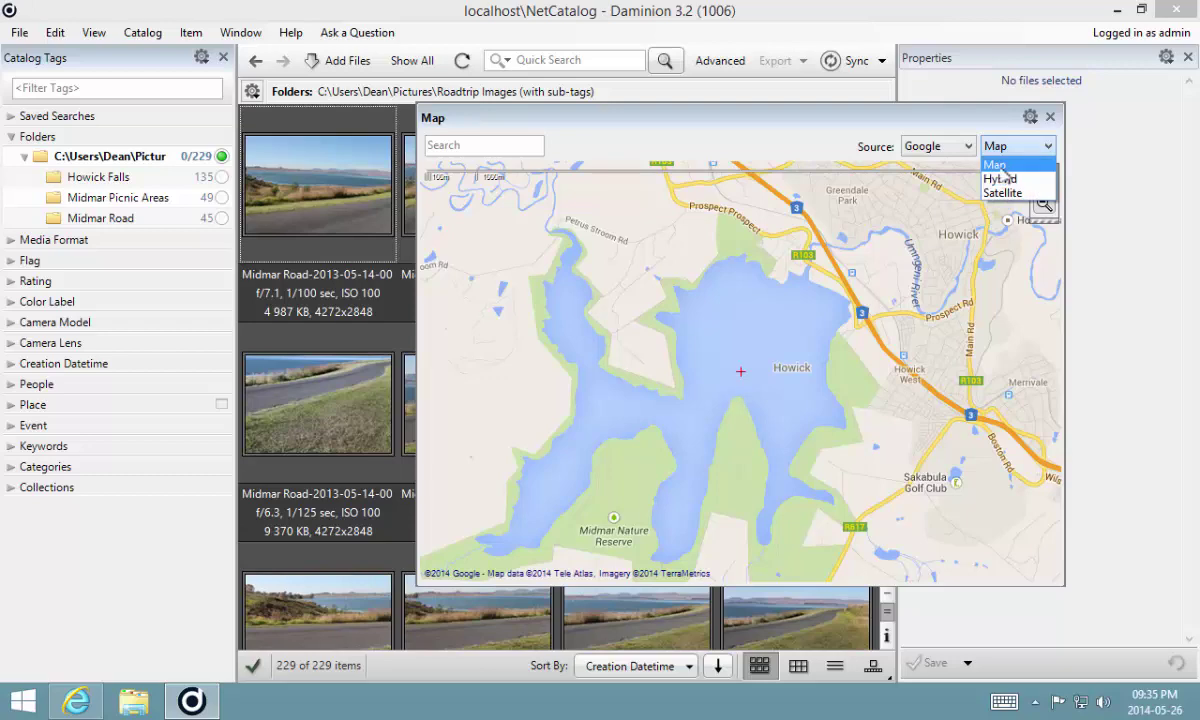
Keep the road map style, zoom out to the region, then zoom in and centre on Howick Falls.
click(800, 298)
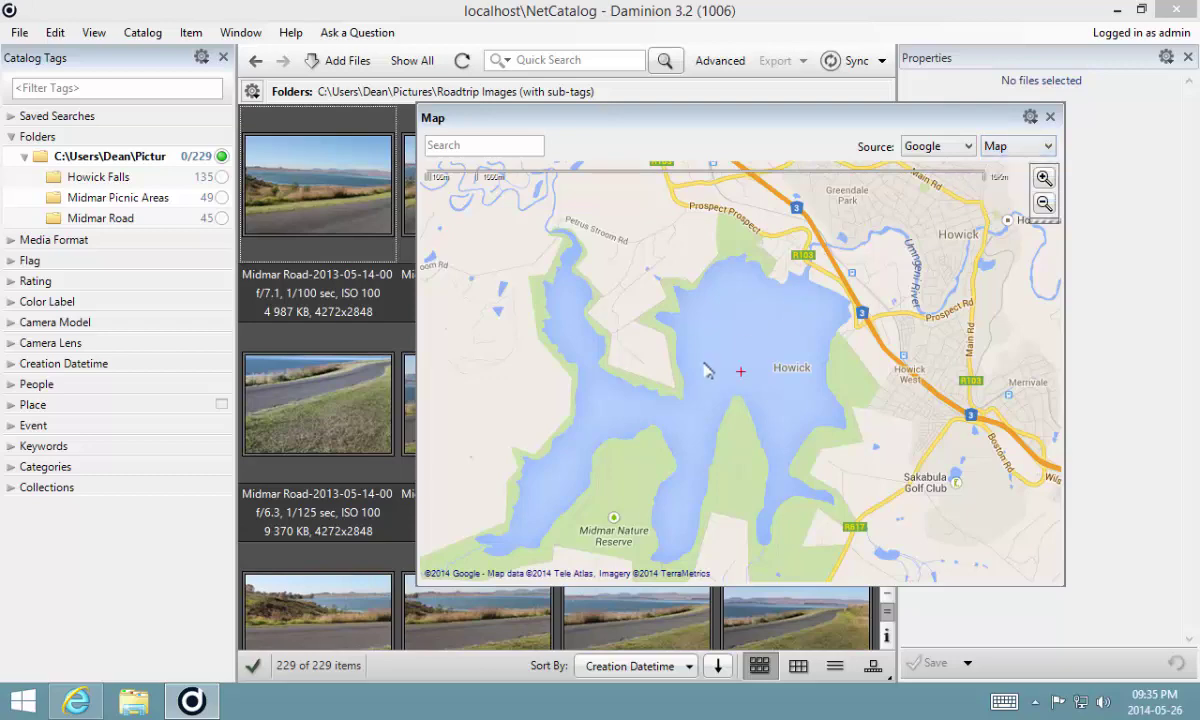
scroll(700, 350, down, 2)
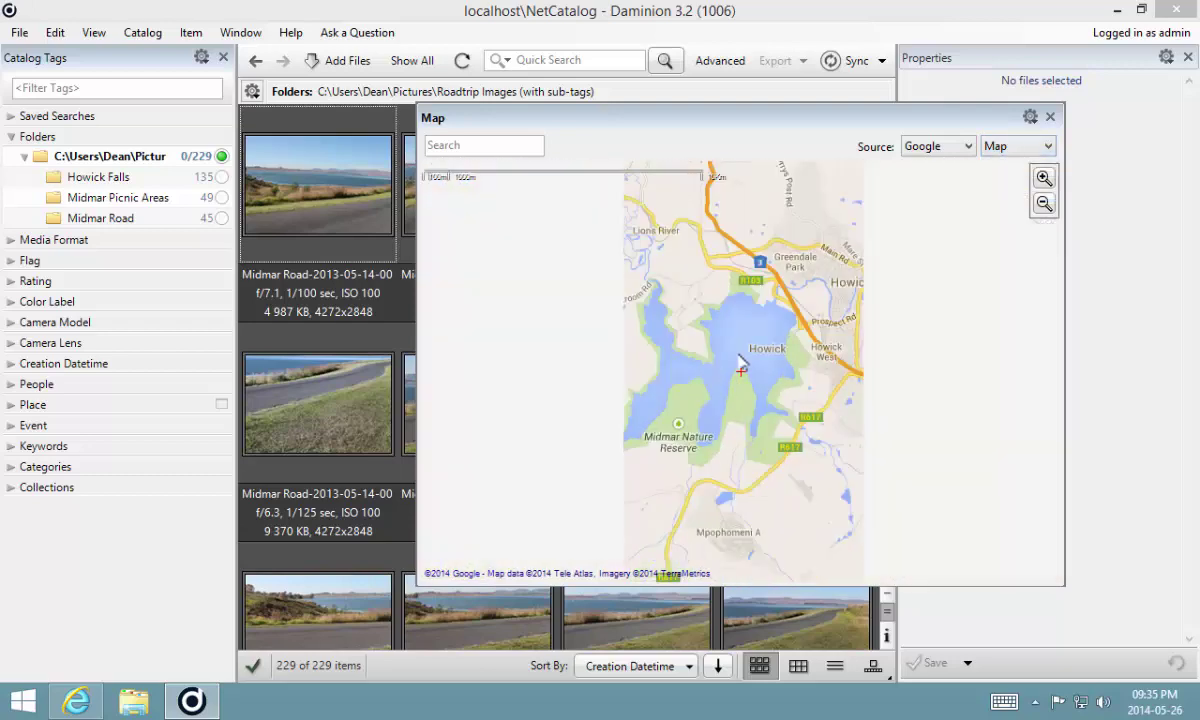
scroll(740, 366, down, 2)
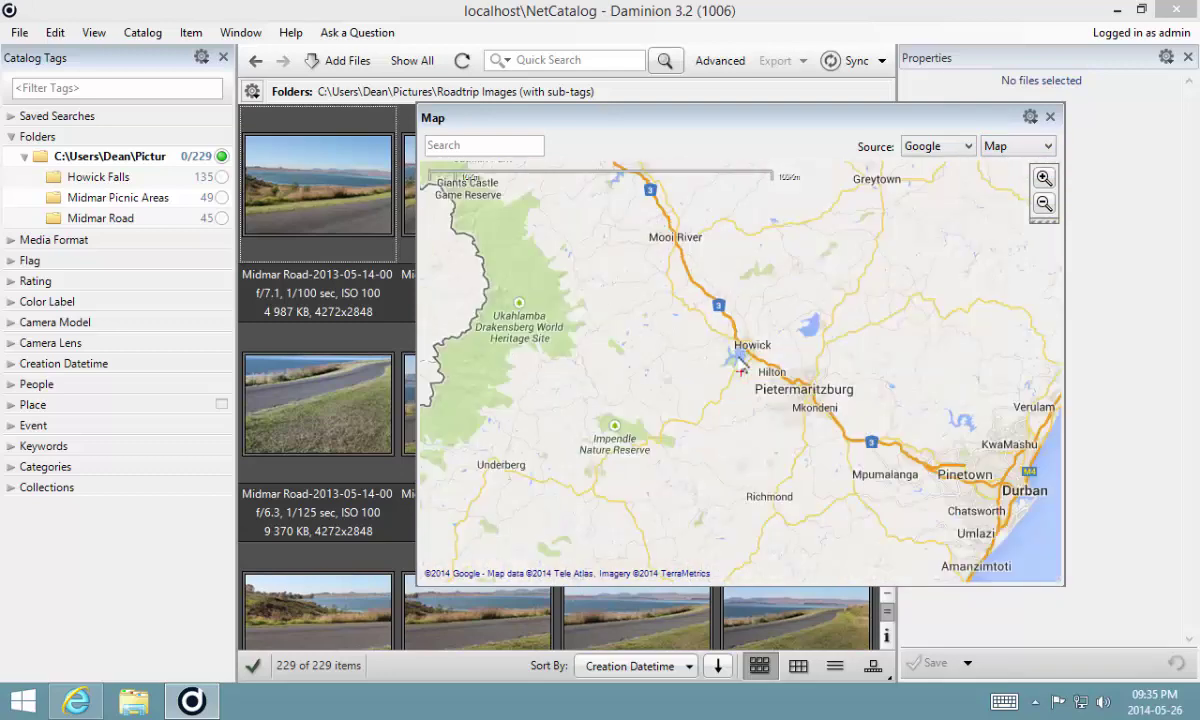
scroll(740, 366, down, 1)
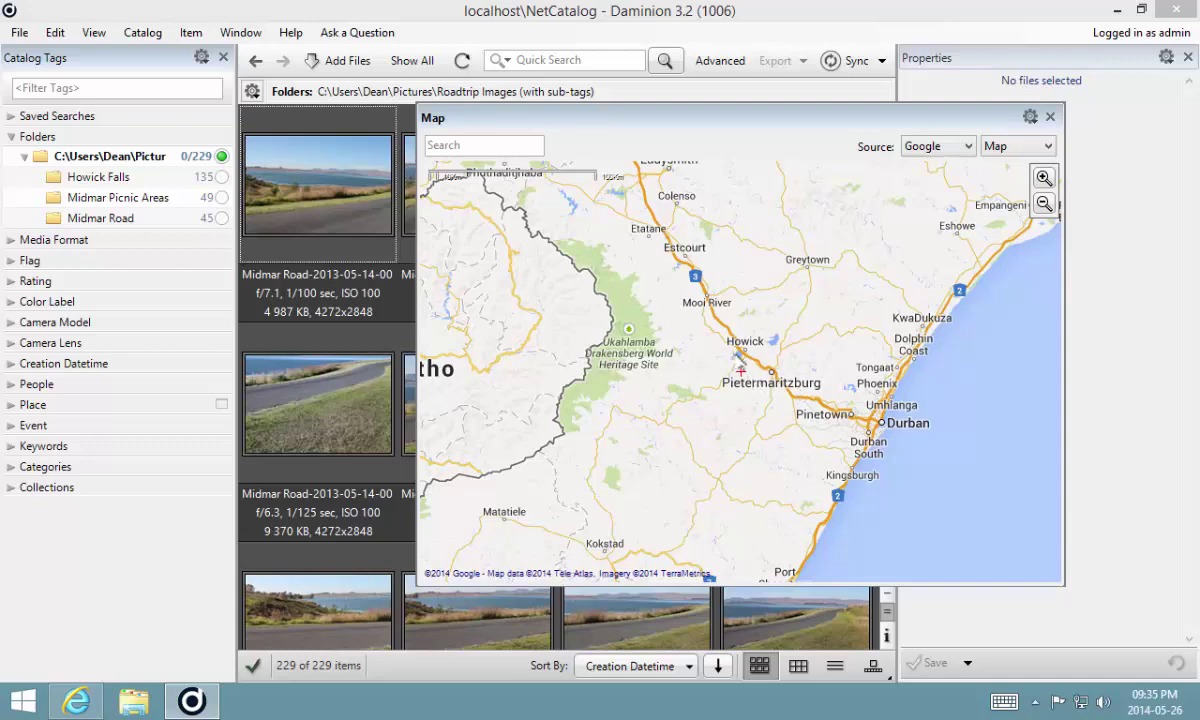
drag(697, 330, 712, 344)
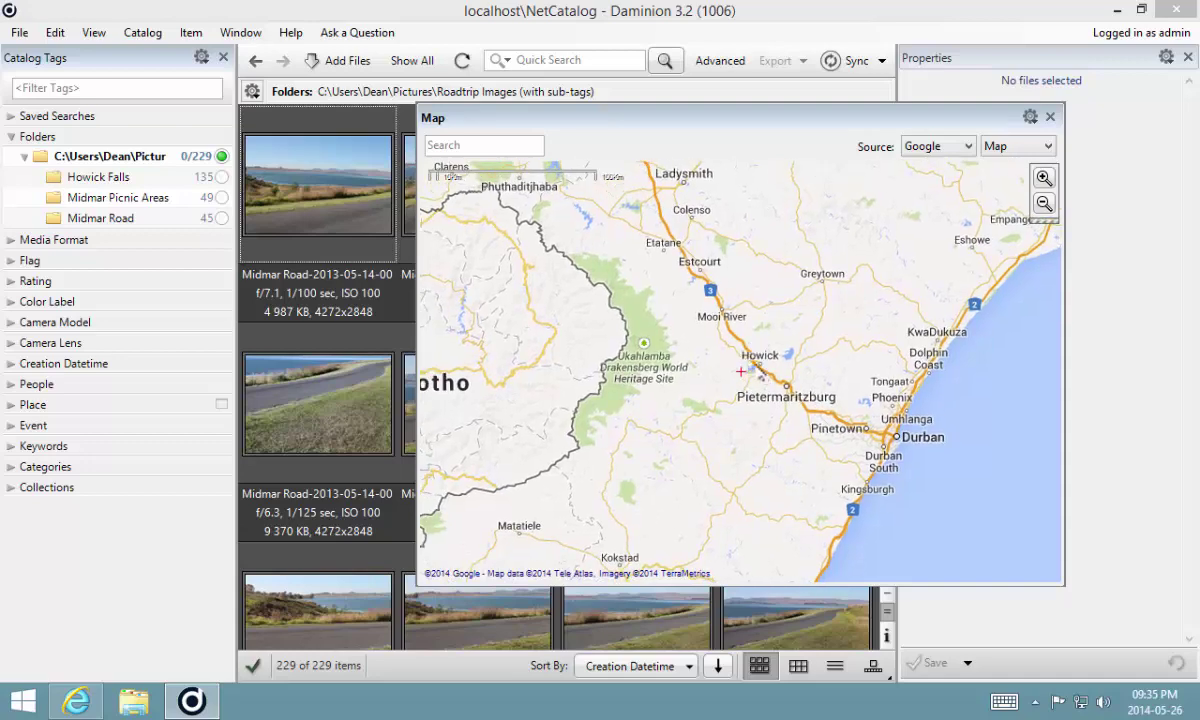
scroll(761, 375, up, 4)
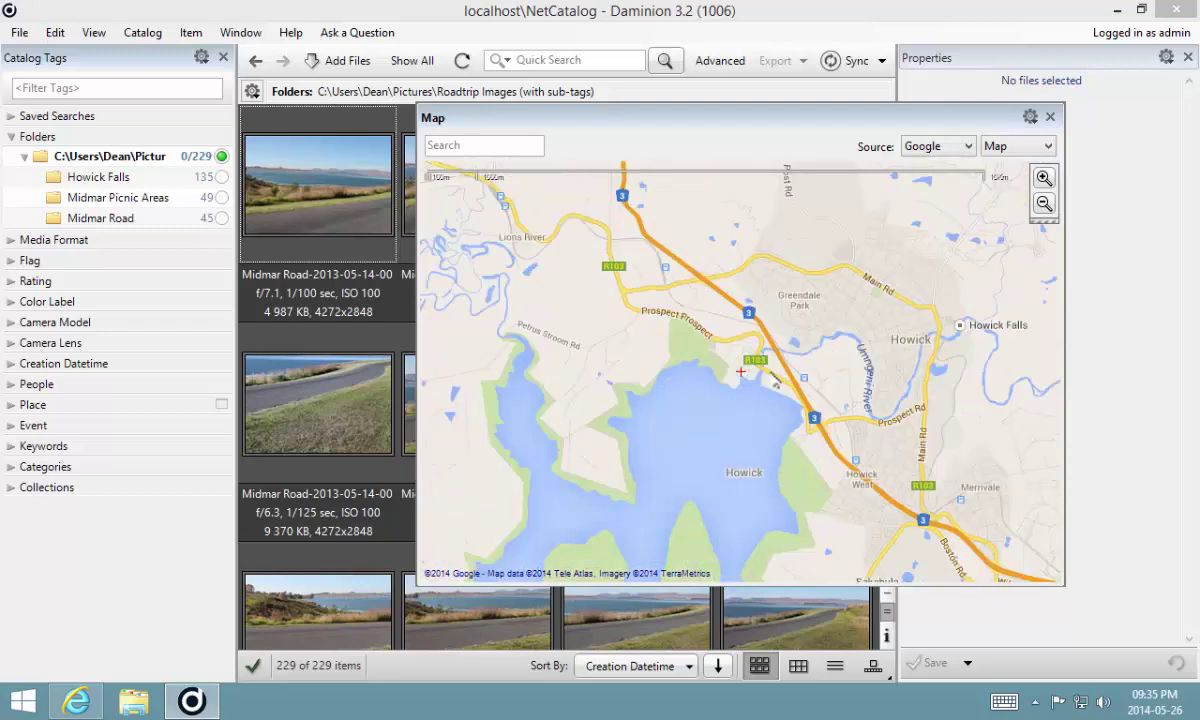
drag(826, 350, 672, 360)
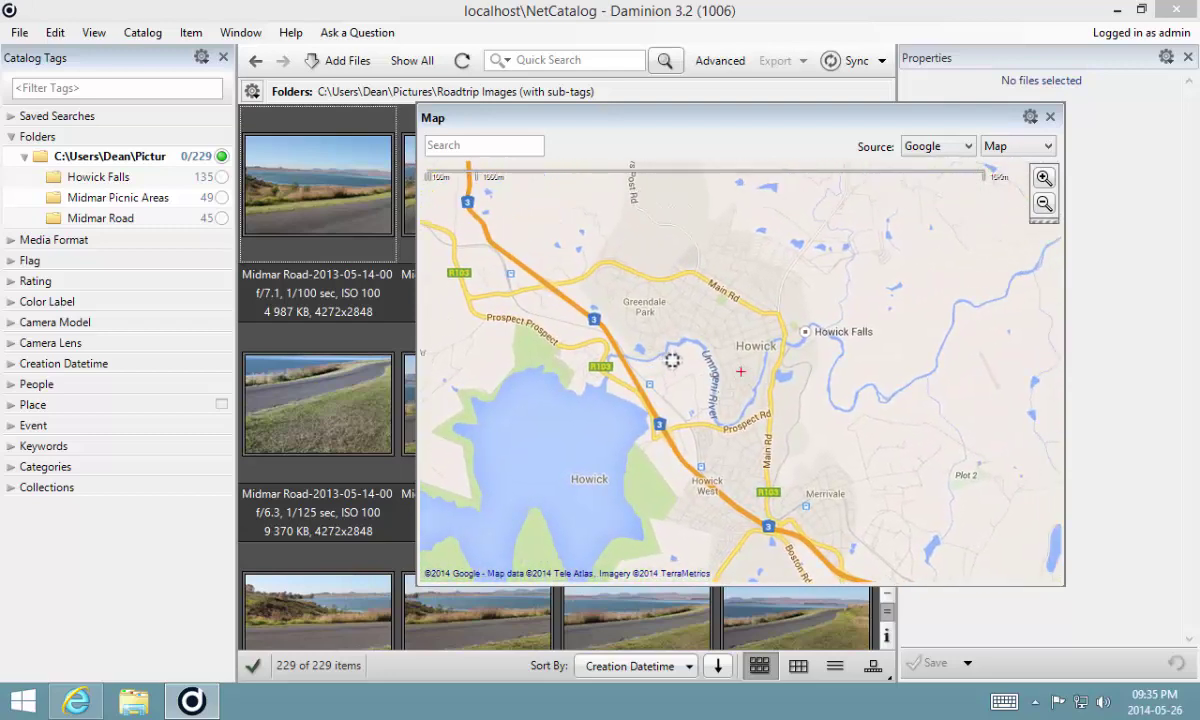
drag(804, 343, 768, 351)
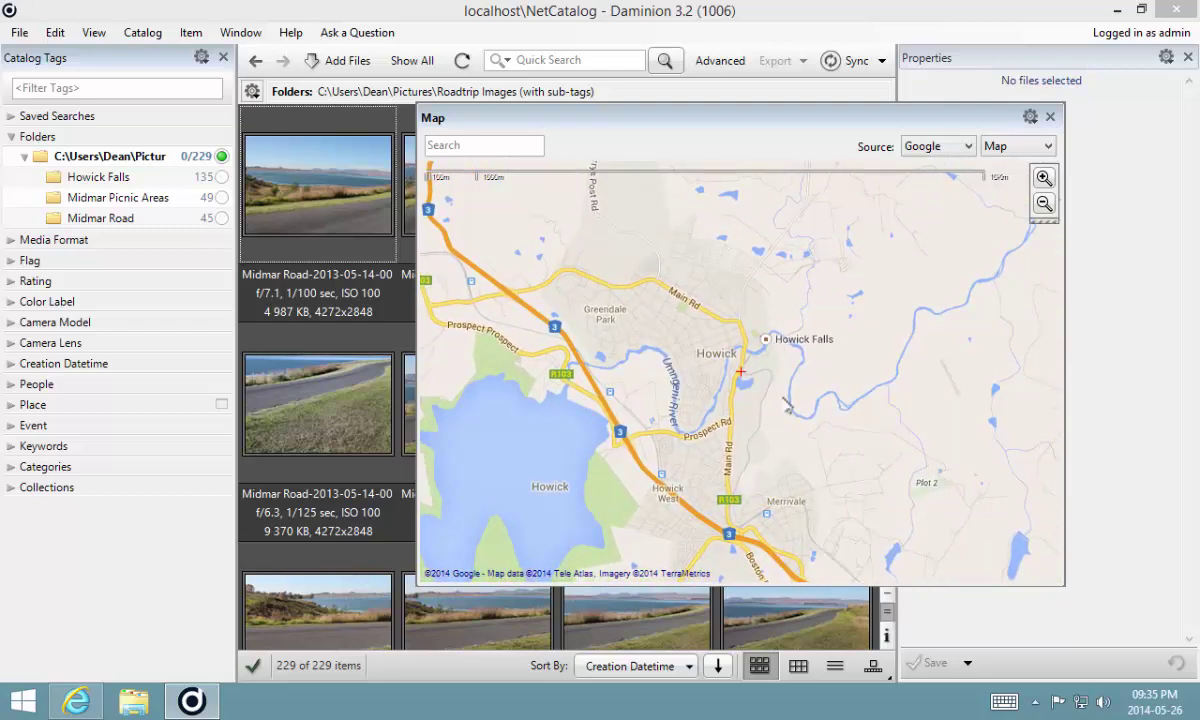
scroll(770, 344, up, 3)
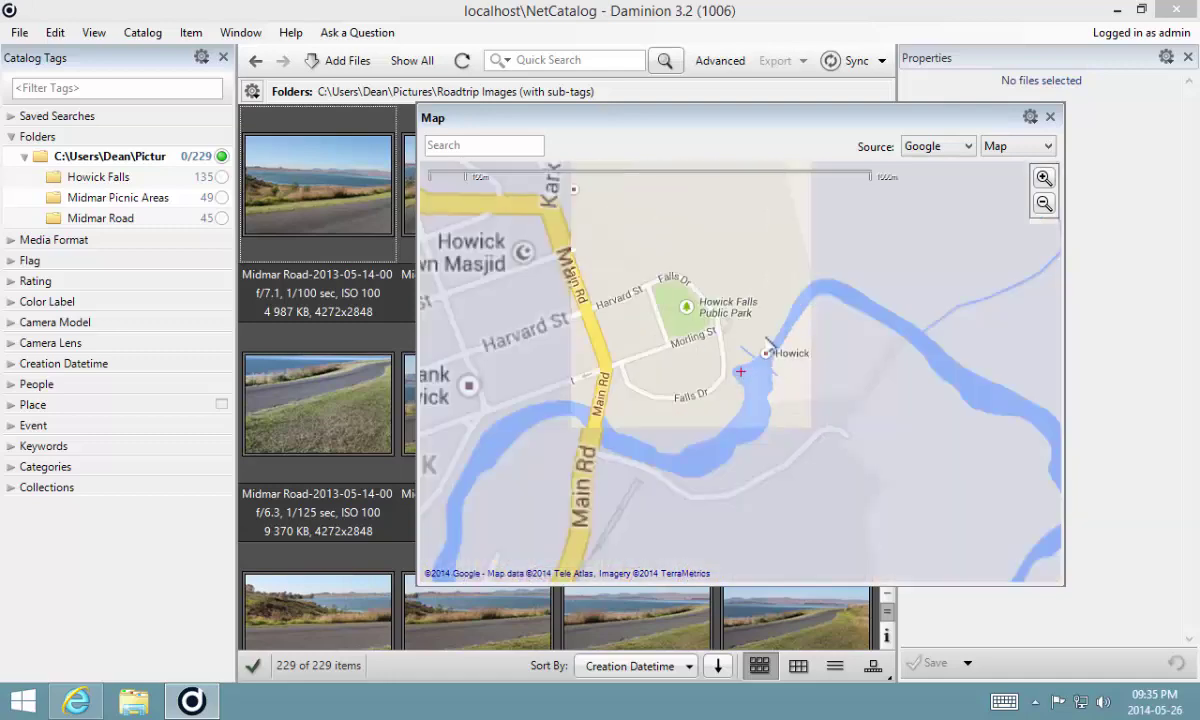
drag(862, 393, 820, 364)
Switch the map to Satellite imagery and recentre the aerial view on Howick Falls.
click(1030, 148)
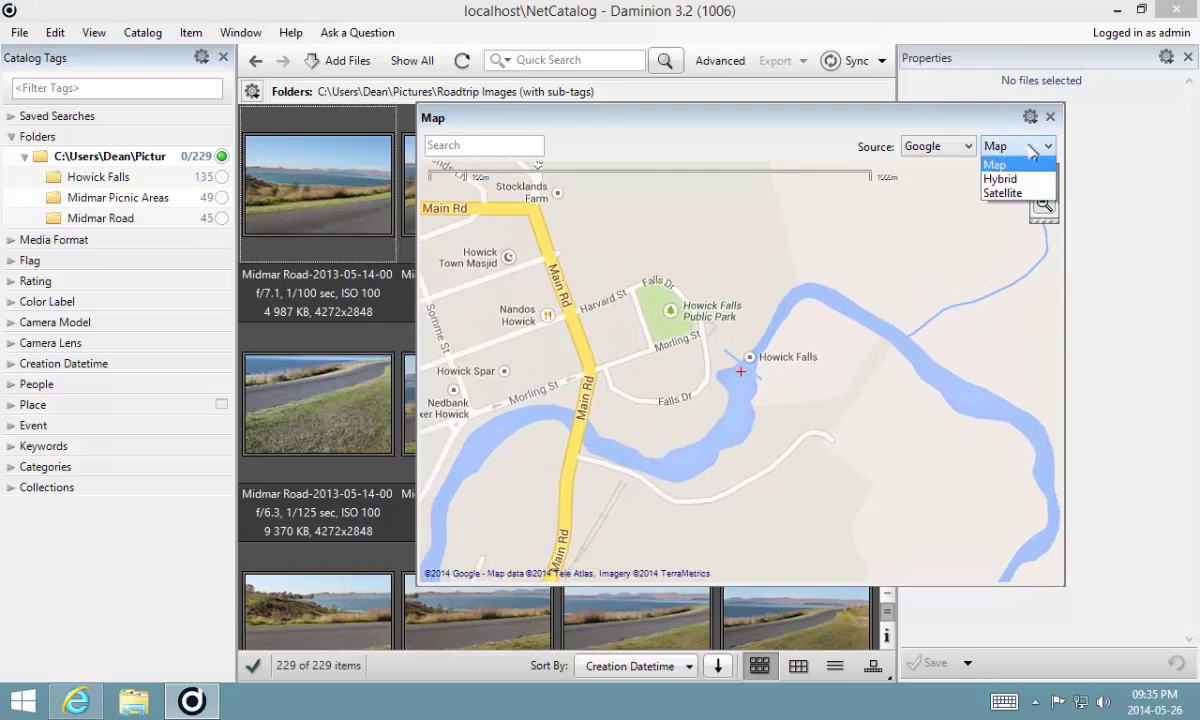
click(1005, 194)
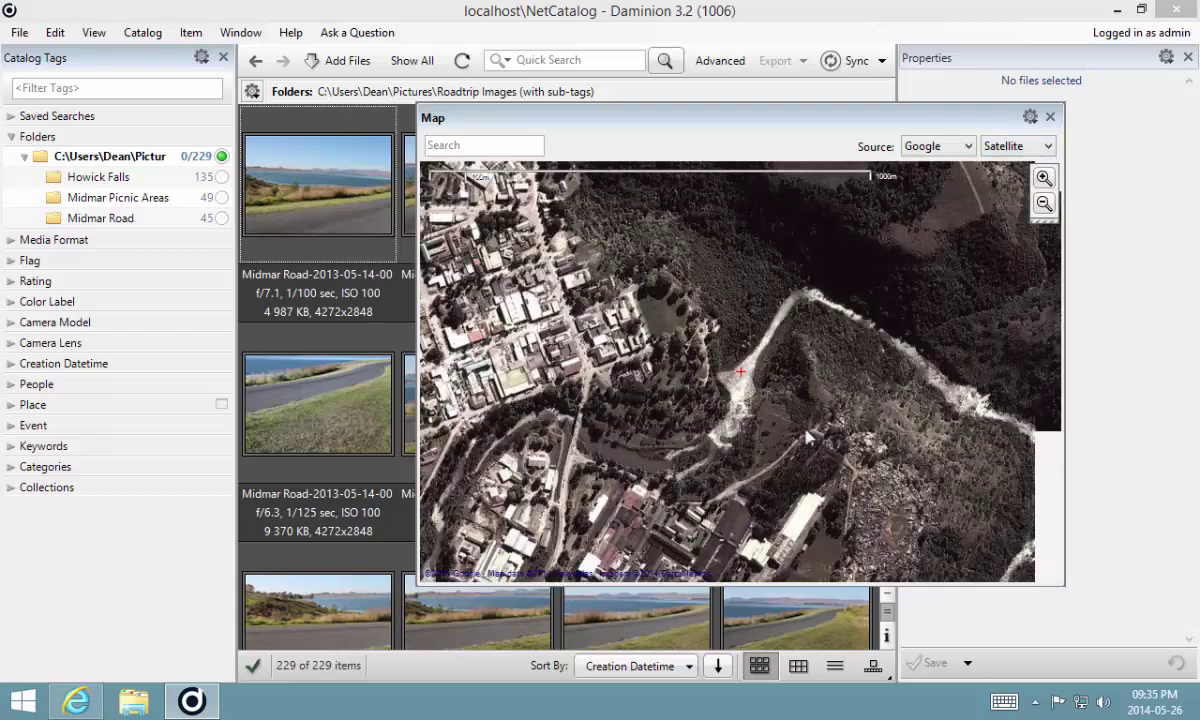
drag(764, 353, 758, 462)
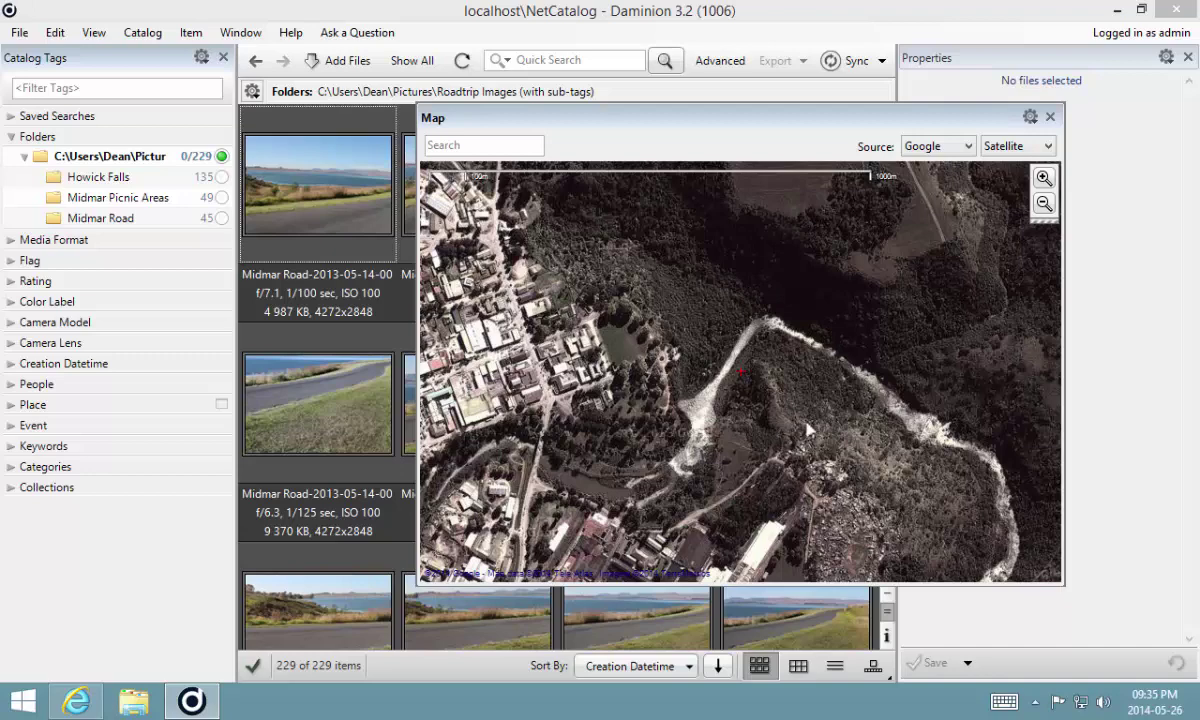
drag(770, 405, 825, 348)
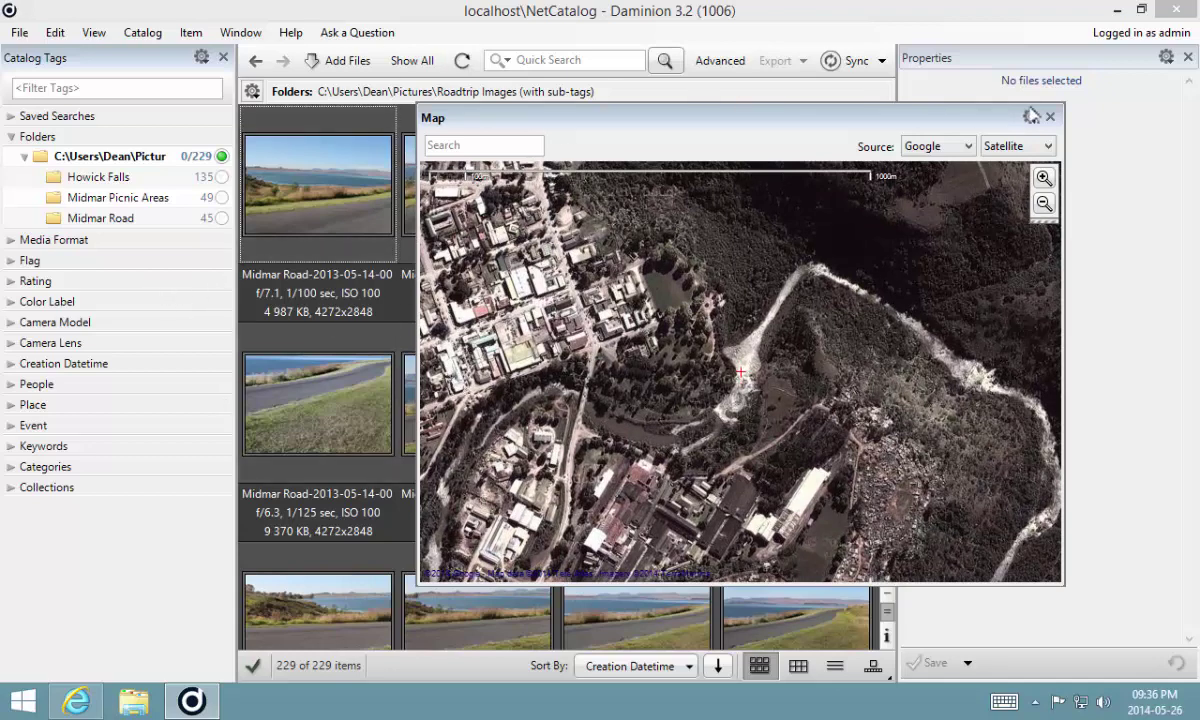
Close the map and filter to the Howick Falls folder's 135 photos, scrolling the thumbnails.
click(1052, 118)
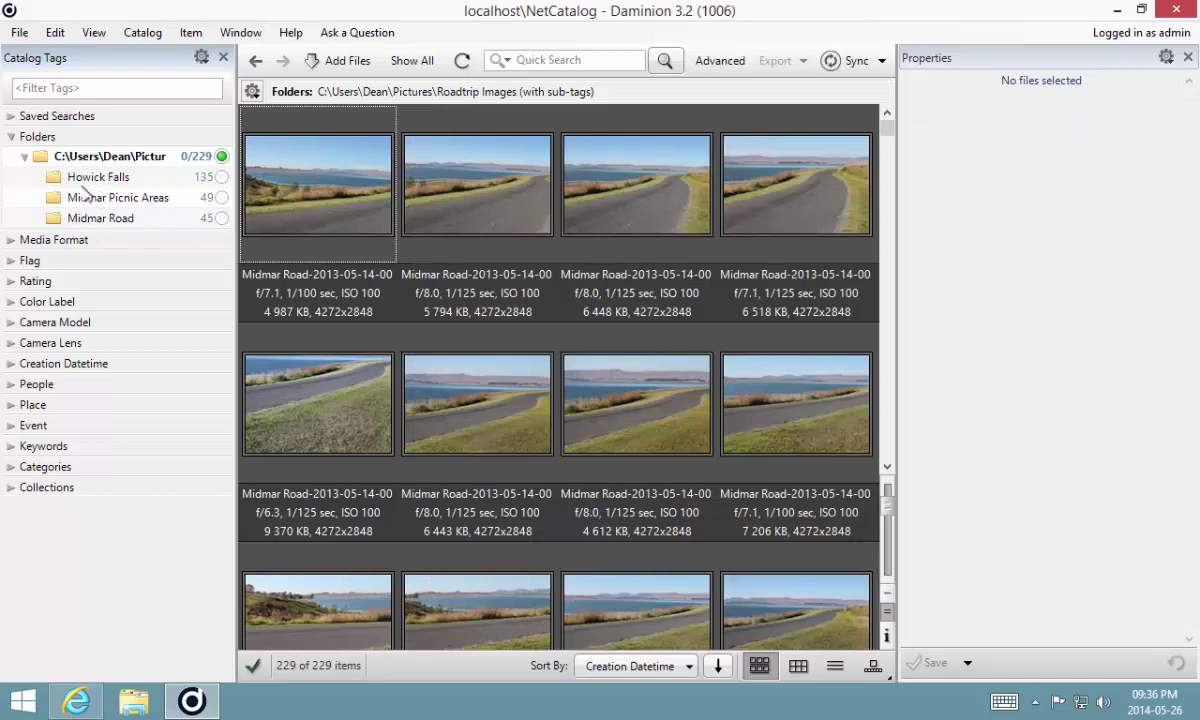
click(214, 178)
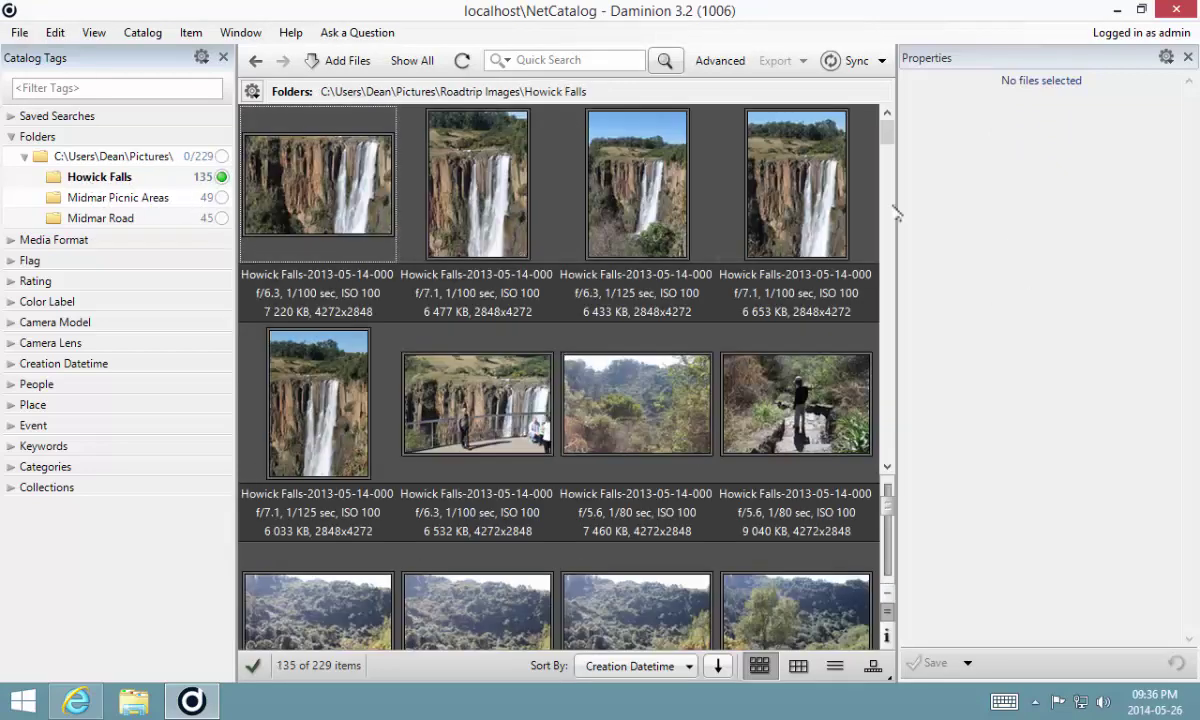
scroll(890, 145, down, 1)
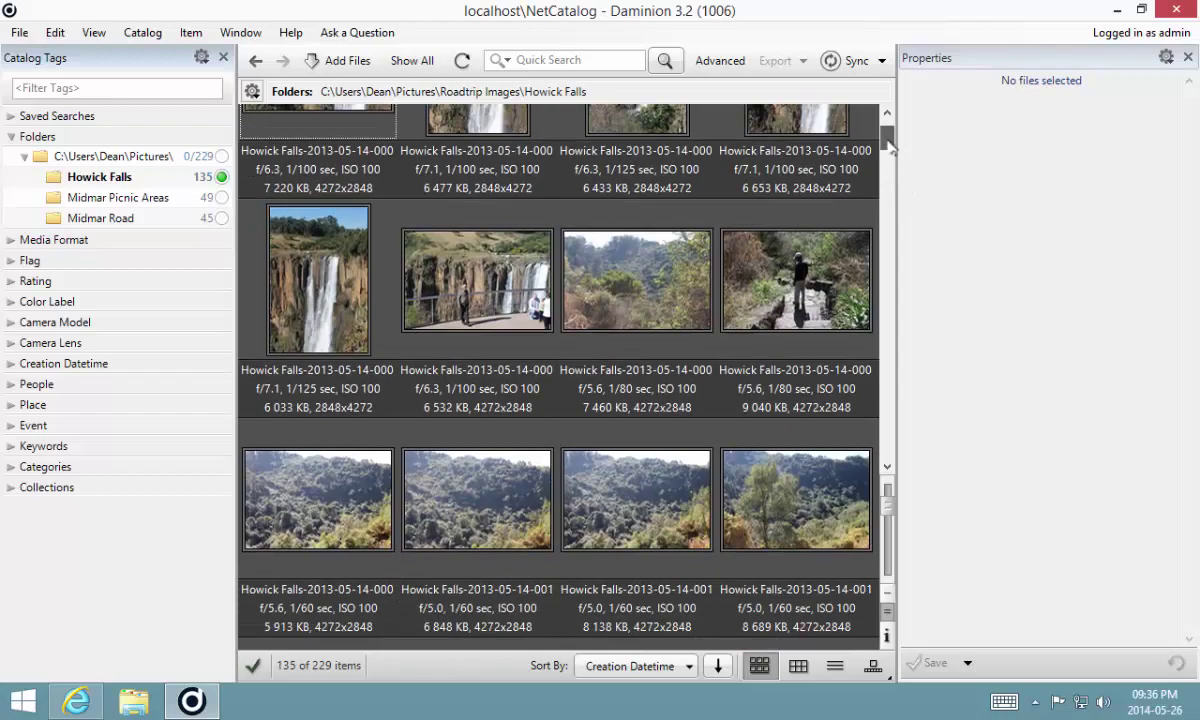
mouse_move(890, 145)
mouse_down()
mouse_move(903, 293)
mouse_move(897, 129)
mouse_up()
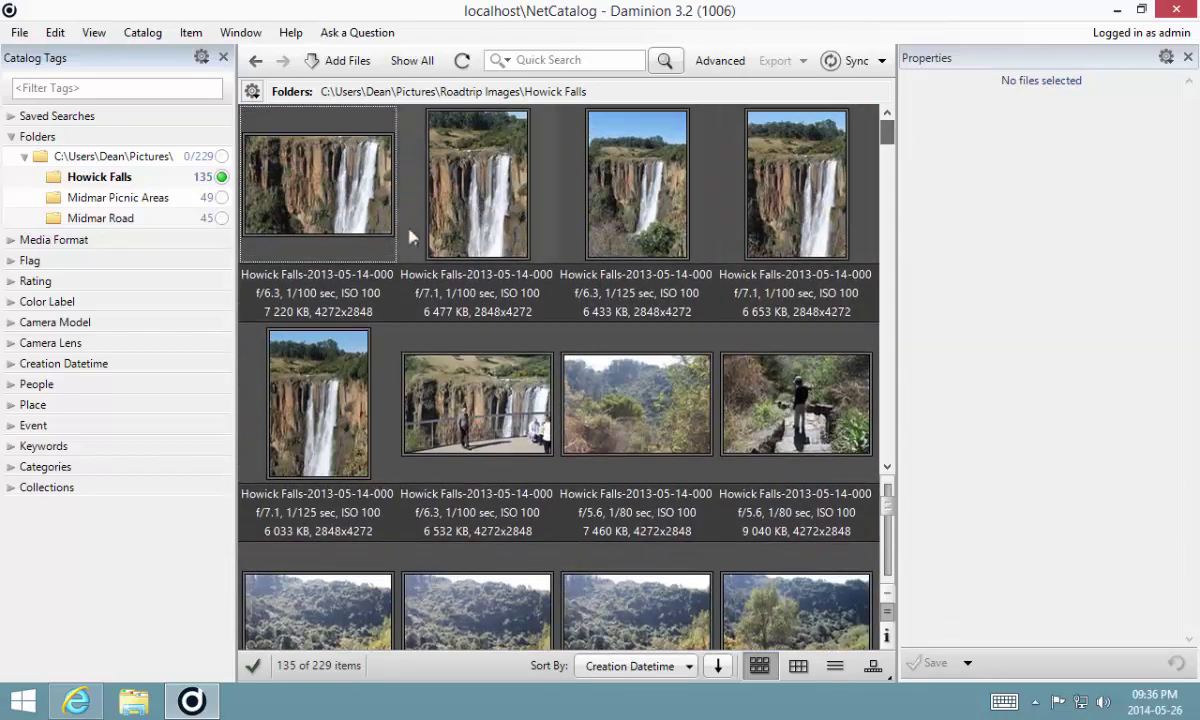
Select all 135 Howick Falls photos, reopen the map, and drop them on the falls.
click(297, 188)
key(ctrl+a)
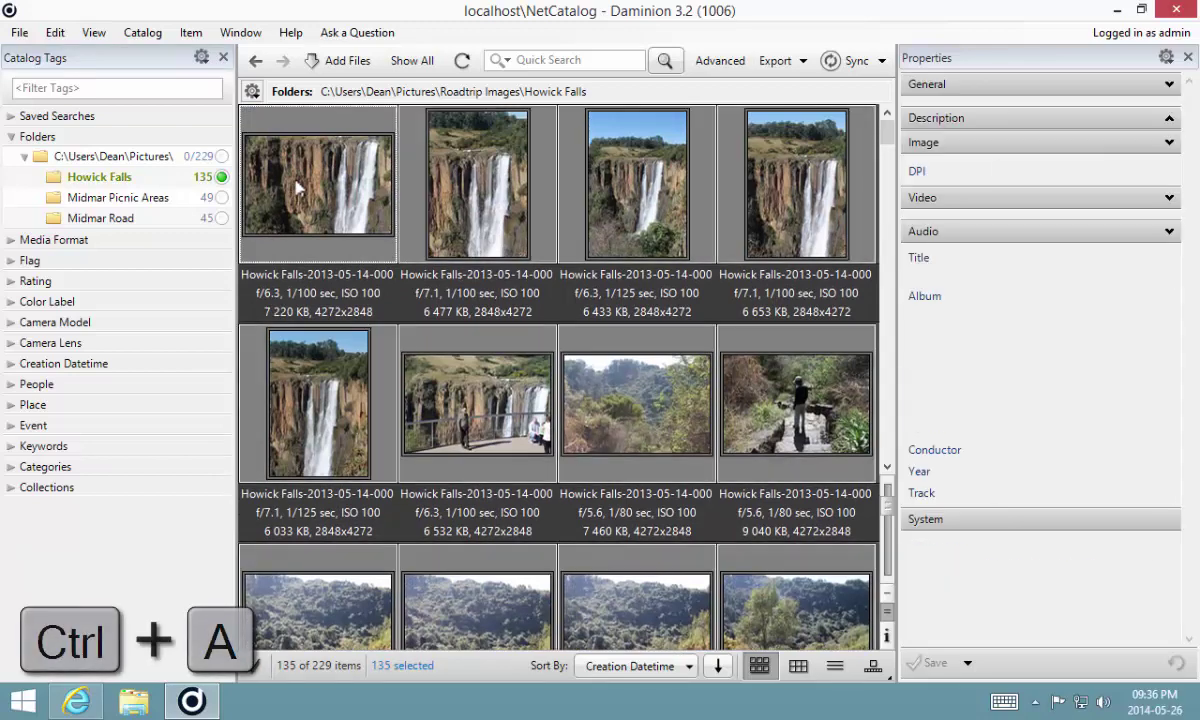
click(240, 32)
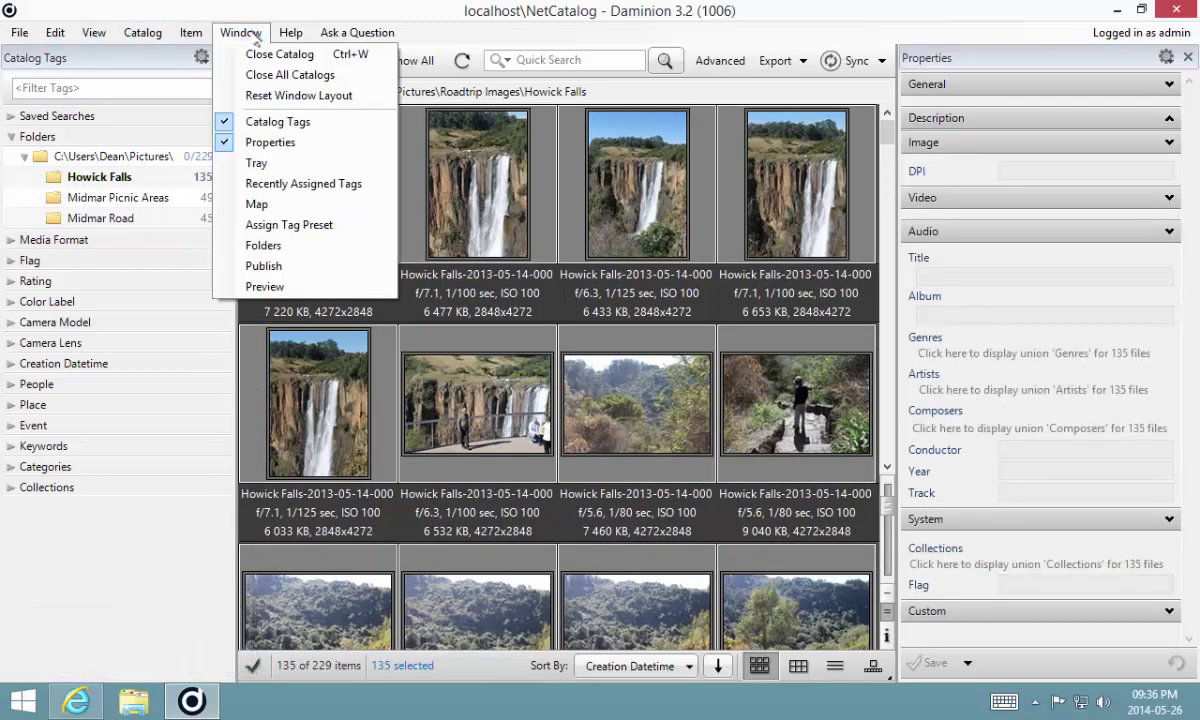
click(257, 204)
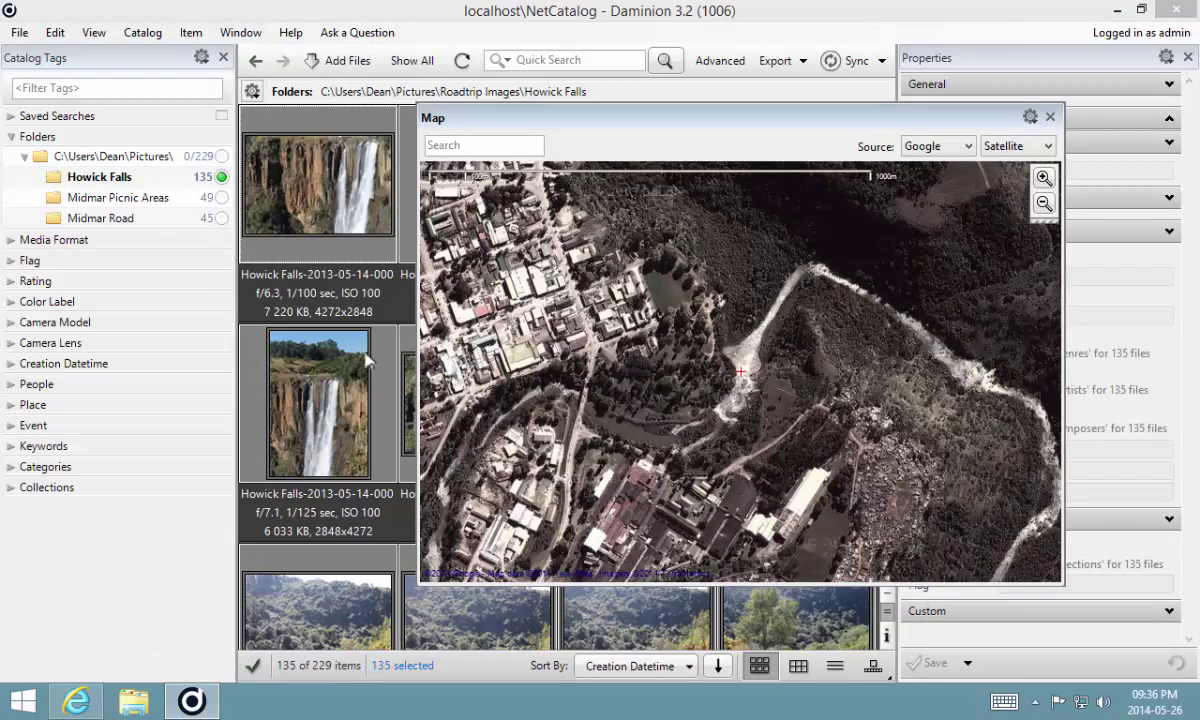
mouse_move(327, 192)
mouse_down()
mouse_move(312, 214)
mouse_move(434, 308)
mouse_move(740, 372)
mouse_up()
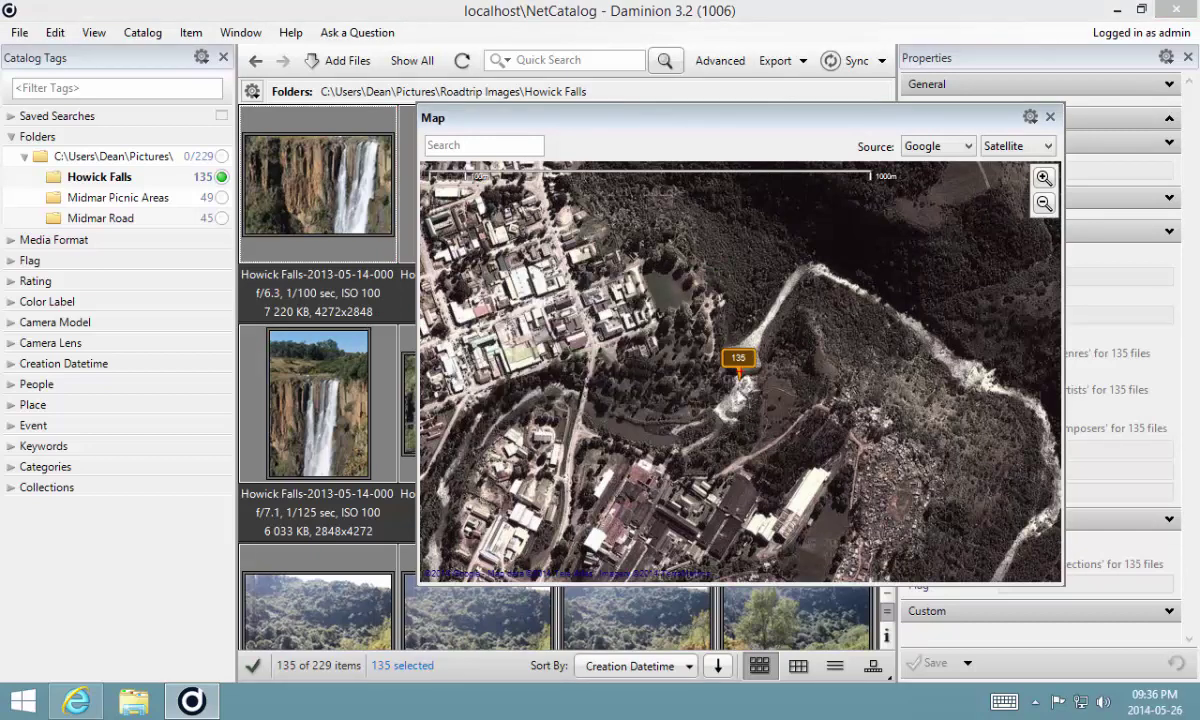
Check the 135 pin by previewing its photos, viewing its actions, and nudging it.
click(734, 364)
right_click(736, 364)
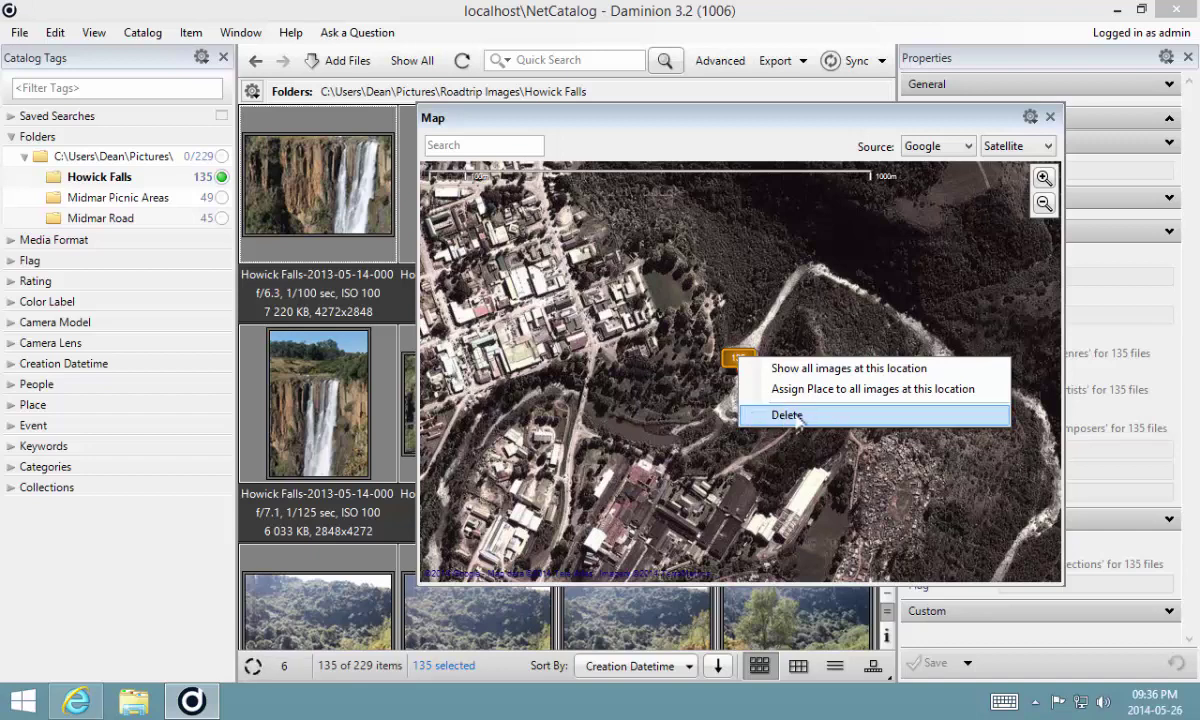
click(650, 401)
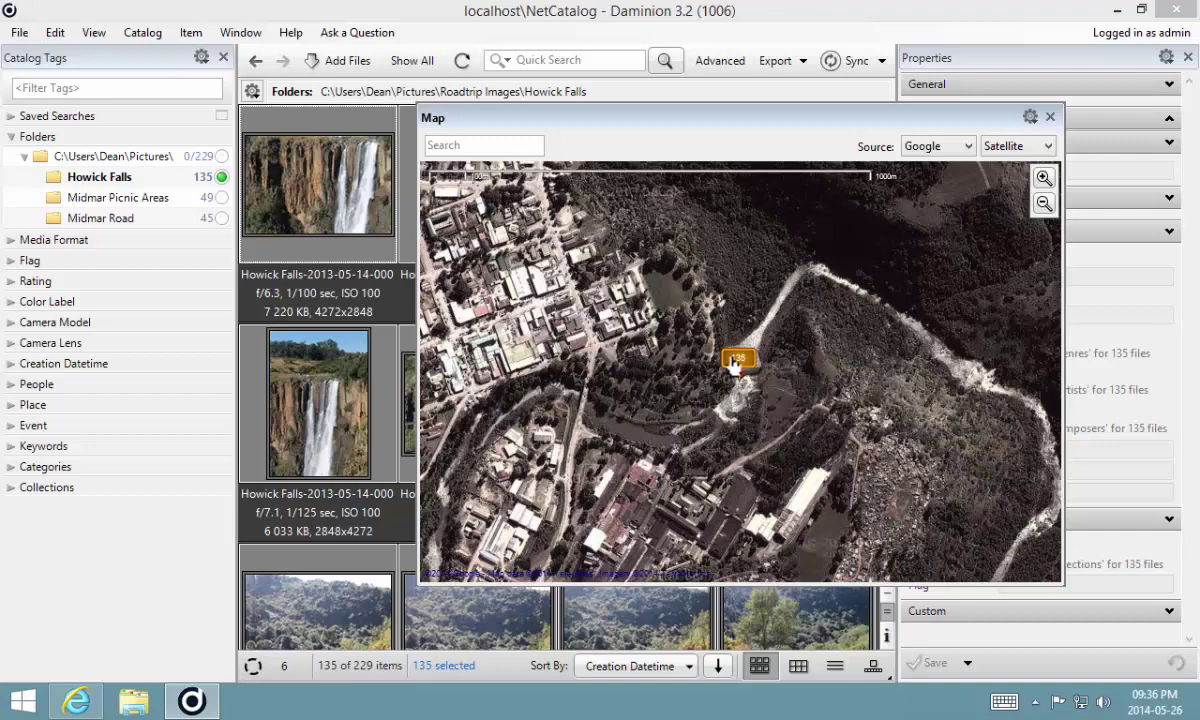
mouse_move(736, 362)
mouse_down()
mouse_move(732, 322)
mouse_move(753, 254)
mouse_move(785, 300)
mouse_move(787, 393)
mouse_move(755, 385)
mouse_move(740, 335)
mouse_move(739, 365)
mouse_up()
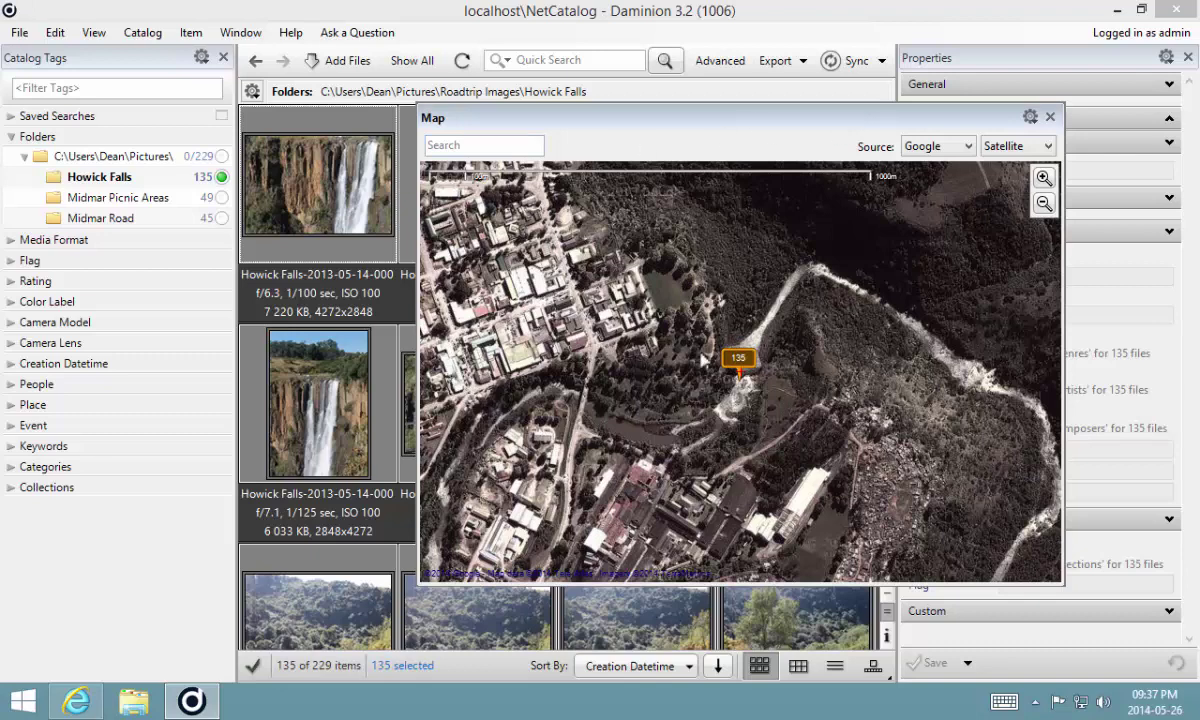
Close the map and view the first photo's latitude S29° 29' 12.98" and longitude E30° 14' 18.50".
click(1050, 117)
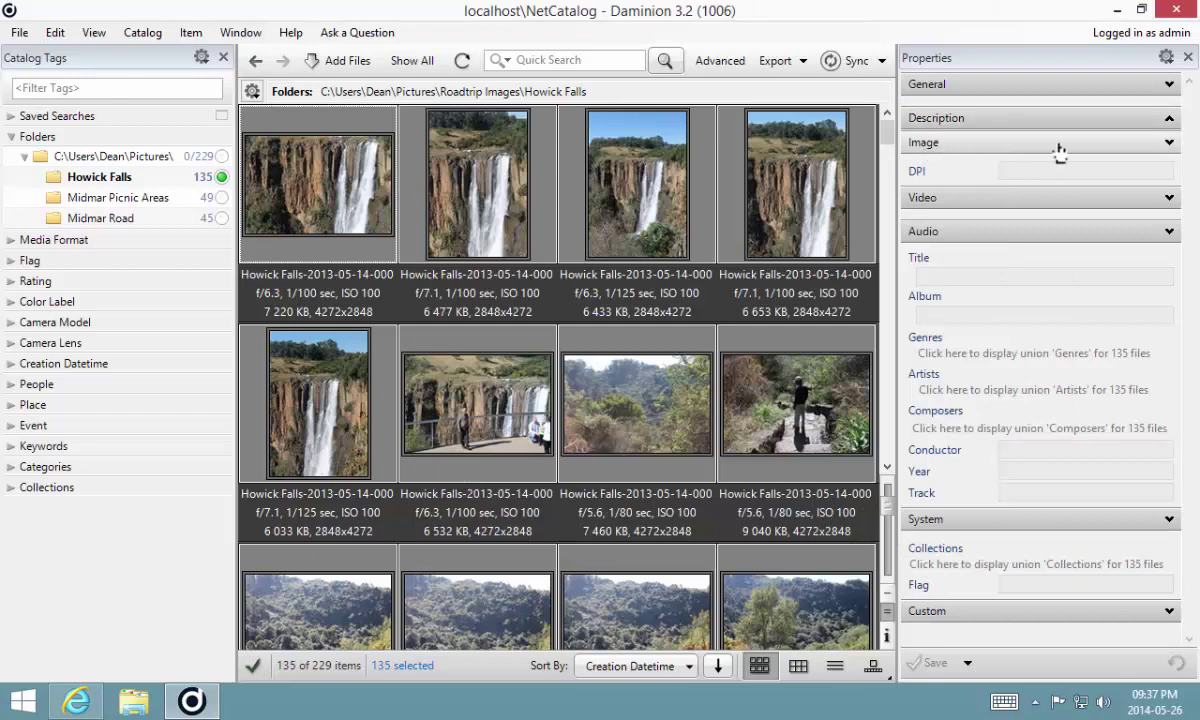
click(1090, 145)
click(1023, 145)
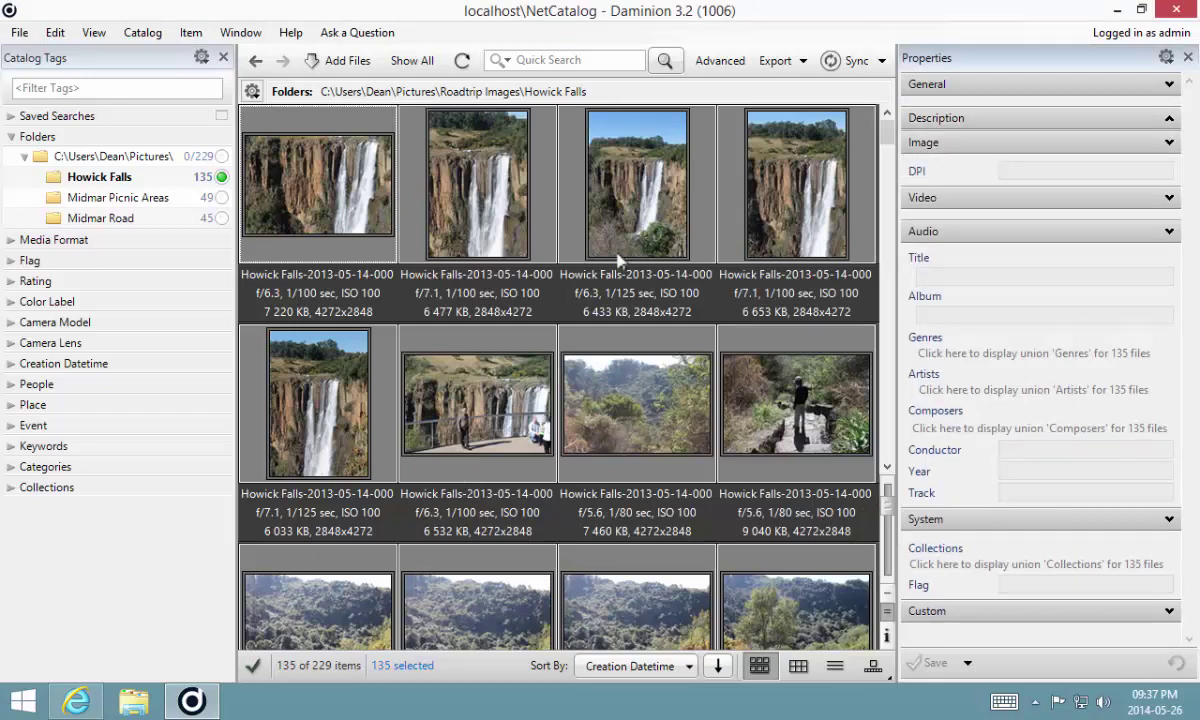
click(340, 188)
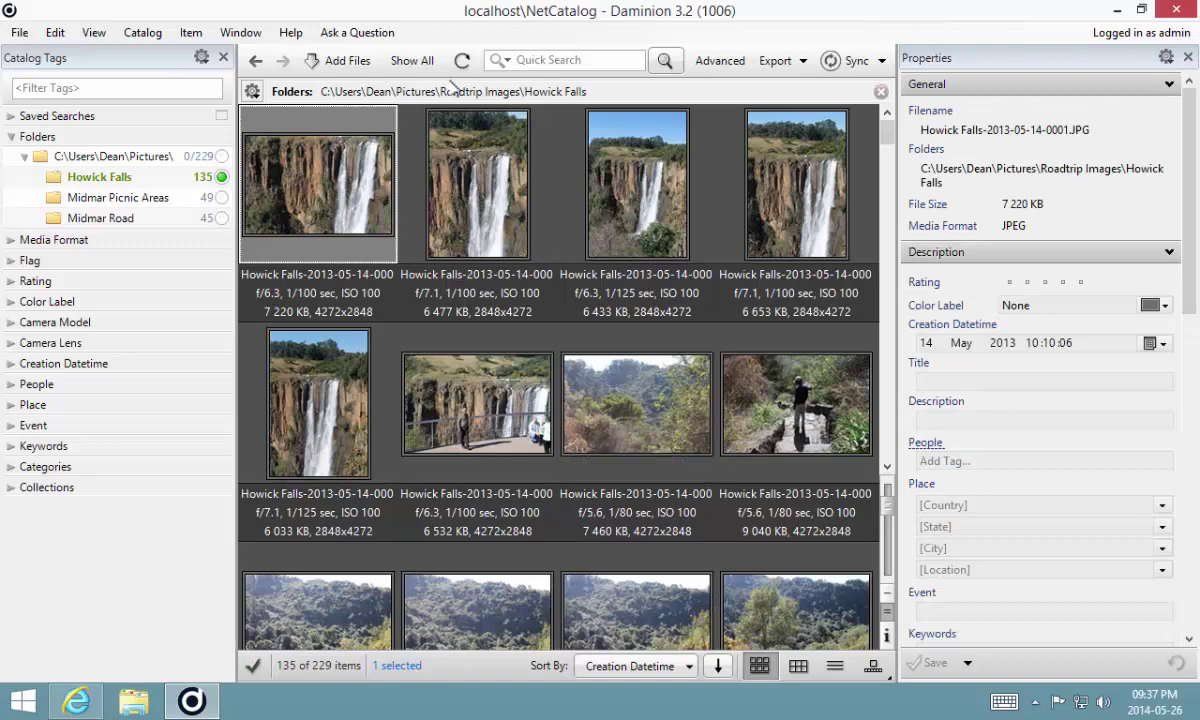
drag(1193, 137, 1193, 470)
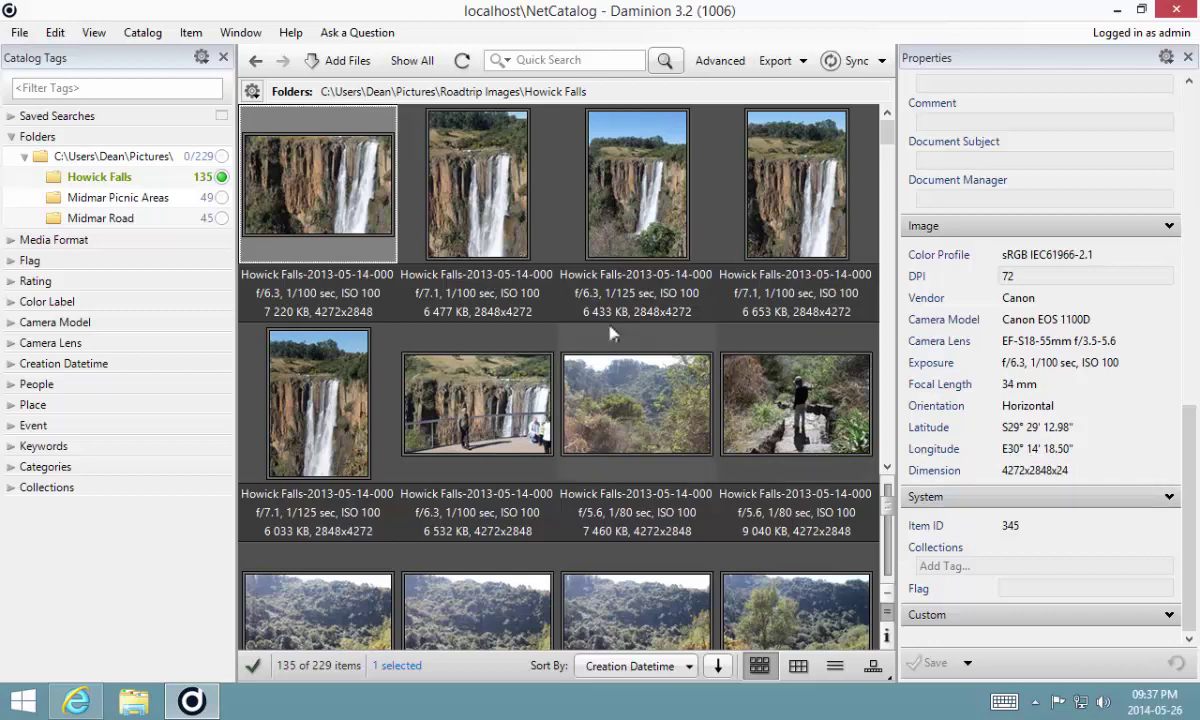
Open the Midmar Picnic Areas folder and scroll through its 49 thumbnails.
click(221, 199)
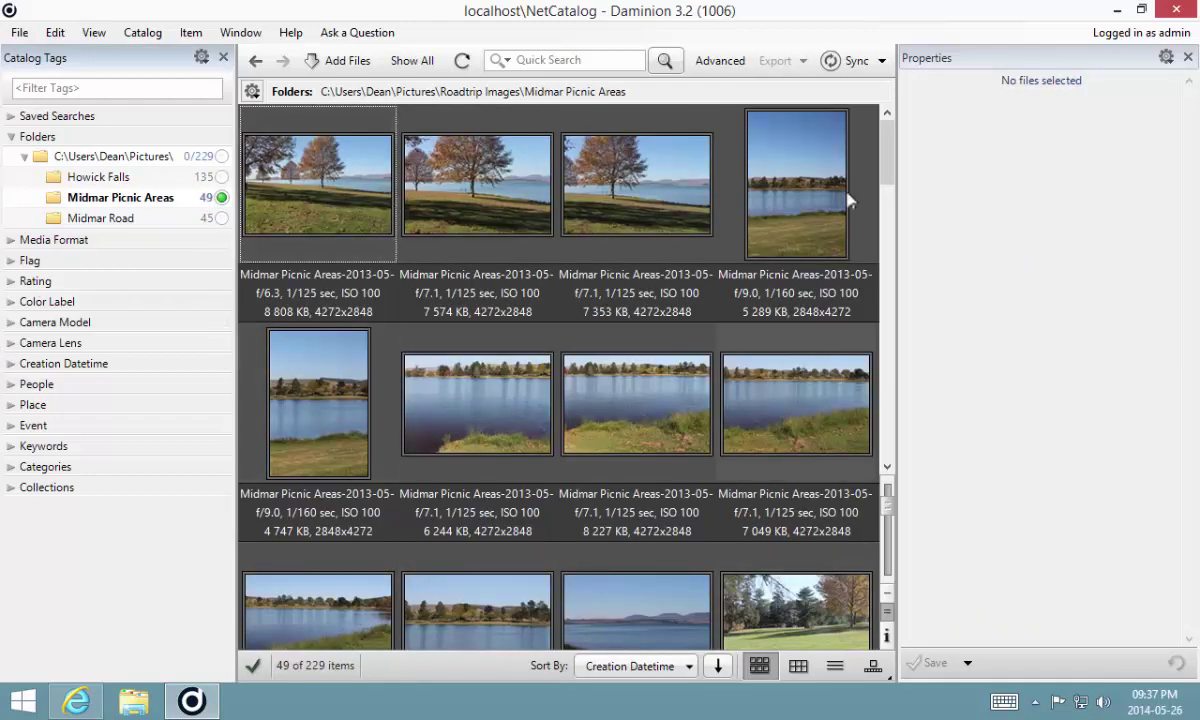
scroll(887, 170, down, 2)
drag(887, 170, 890, 133)
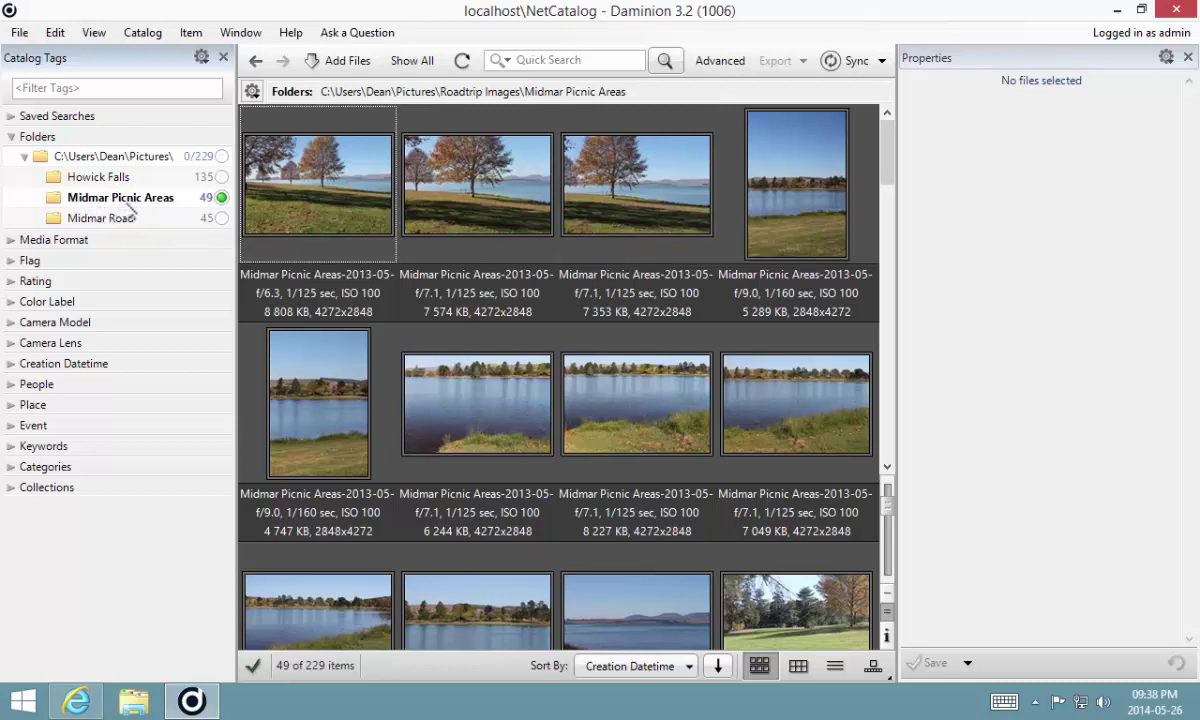
Reopen the Map panel and set the map type to the road map.
click(241, 33)
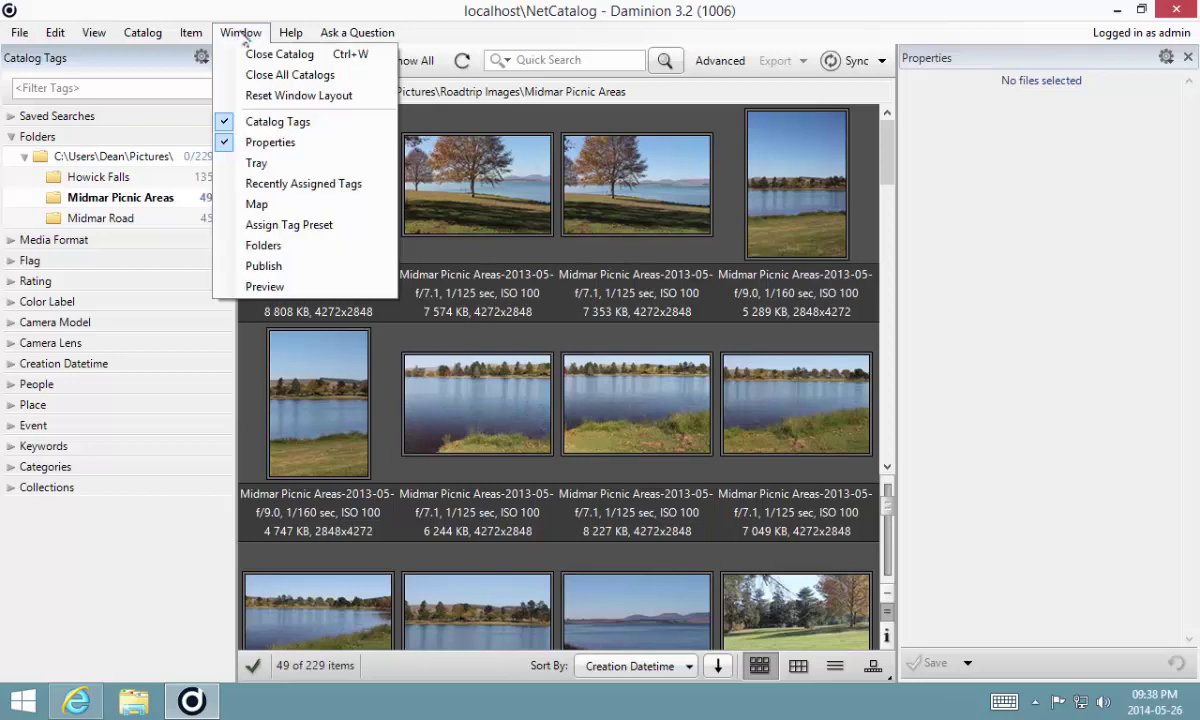
click(265, 205)
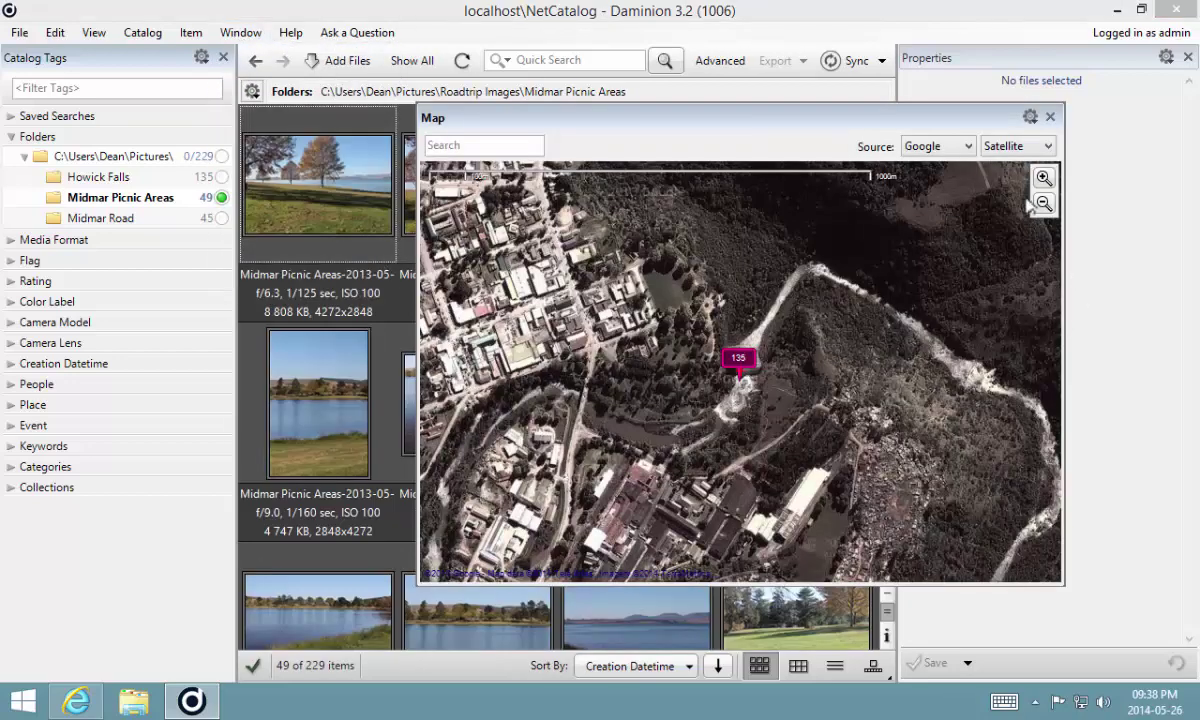
click(975, 147)
click(972, 166)
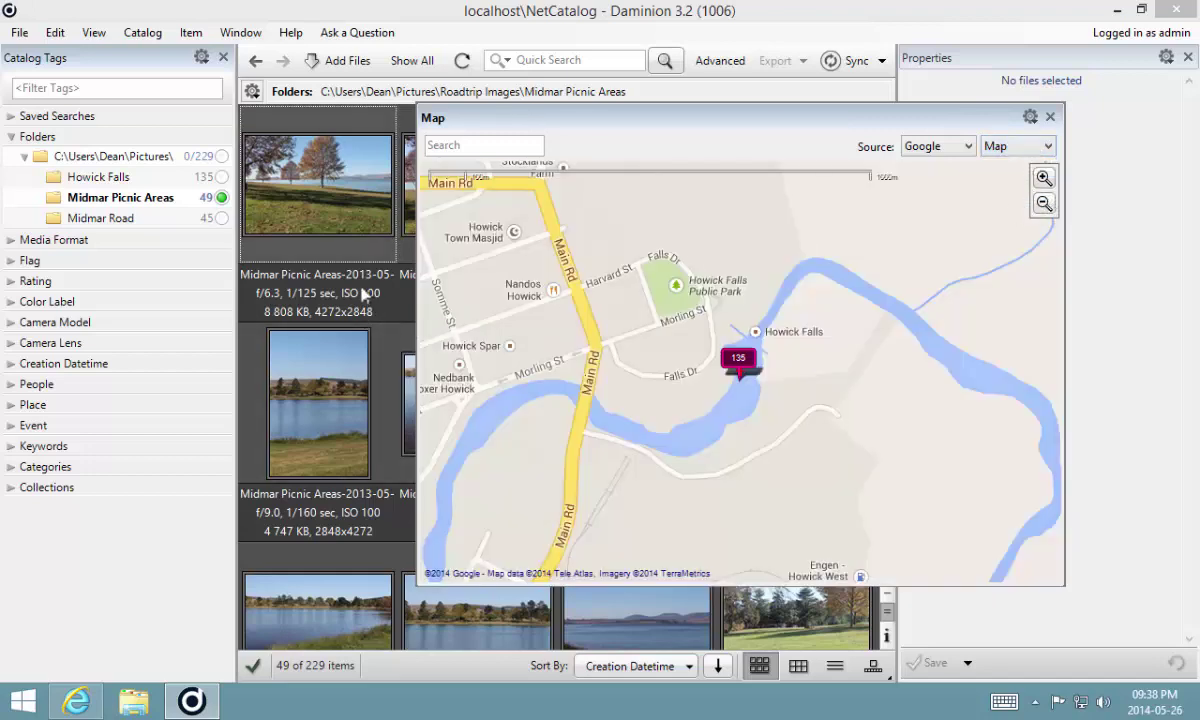
Zoom out to find Midmar lake, then zoom in on its northern arm by Petrus Stroom Rd.
click(1044, 203)
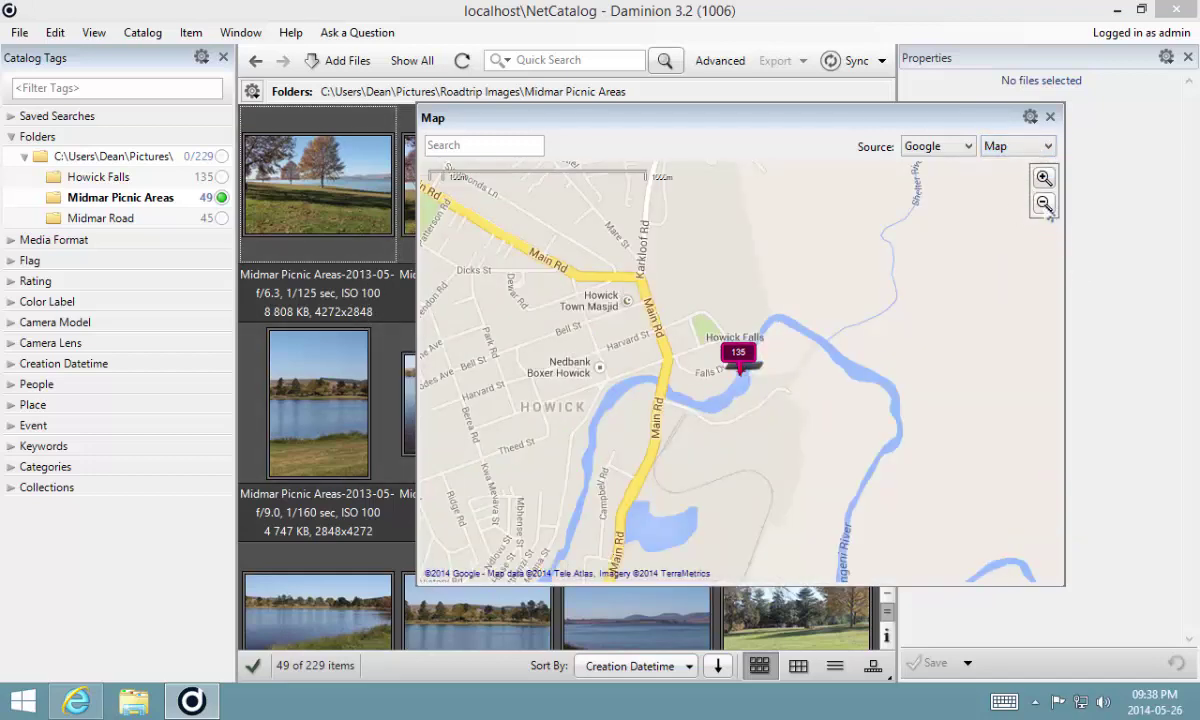
click(1044, 204)
click(1044, 204)
click(1044, 204)
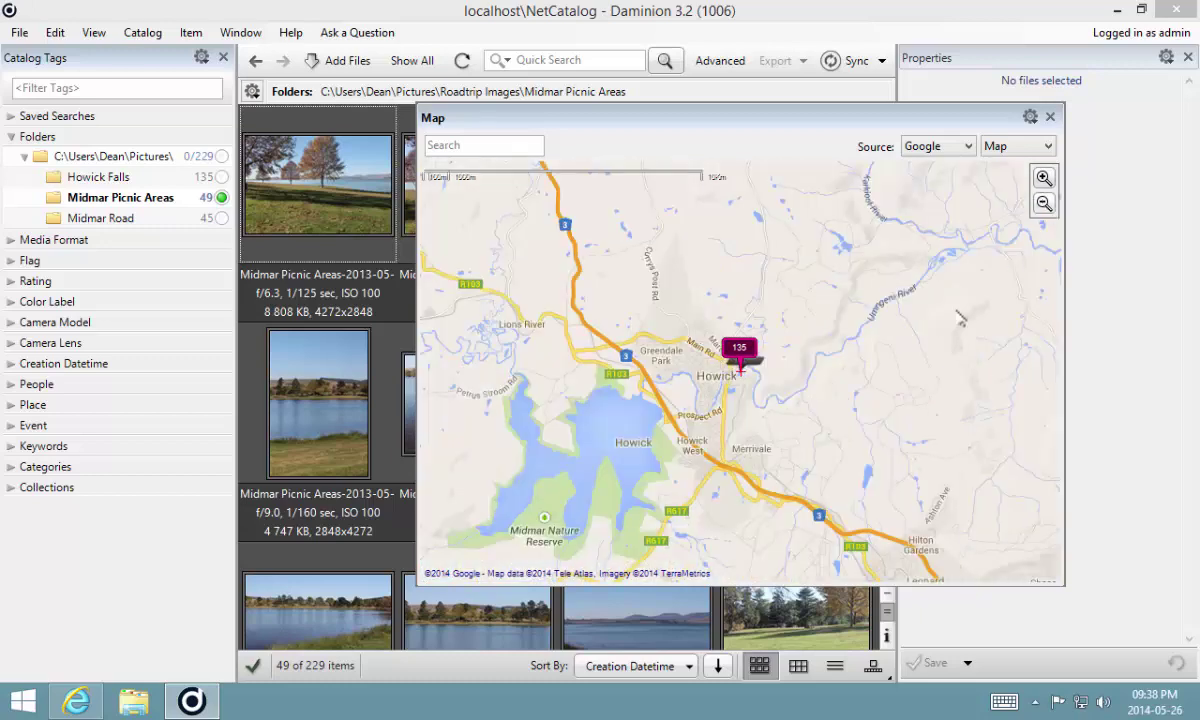
mouse_move(685, 440)
mouse_down()
mouse_move(769, 394)
mouse_move(861, 383)
mouse_up()
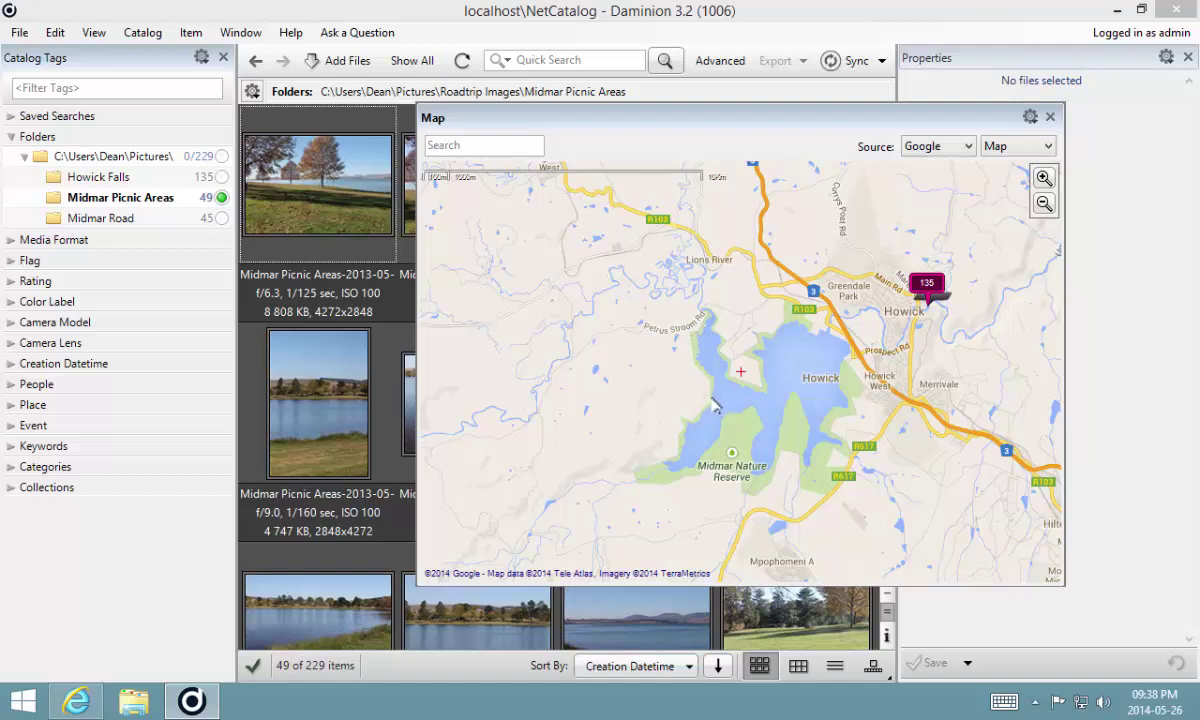
drag(709, 380, 733, 368)
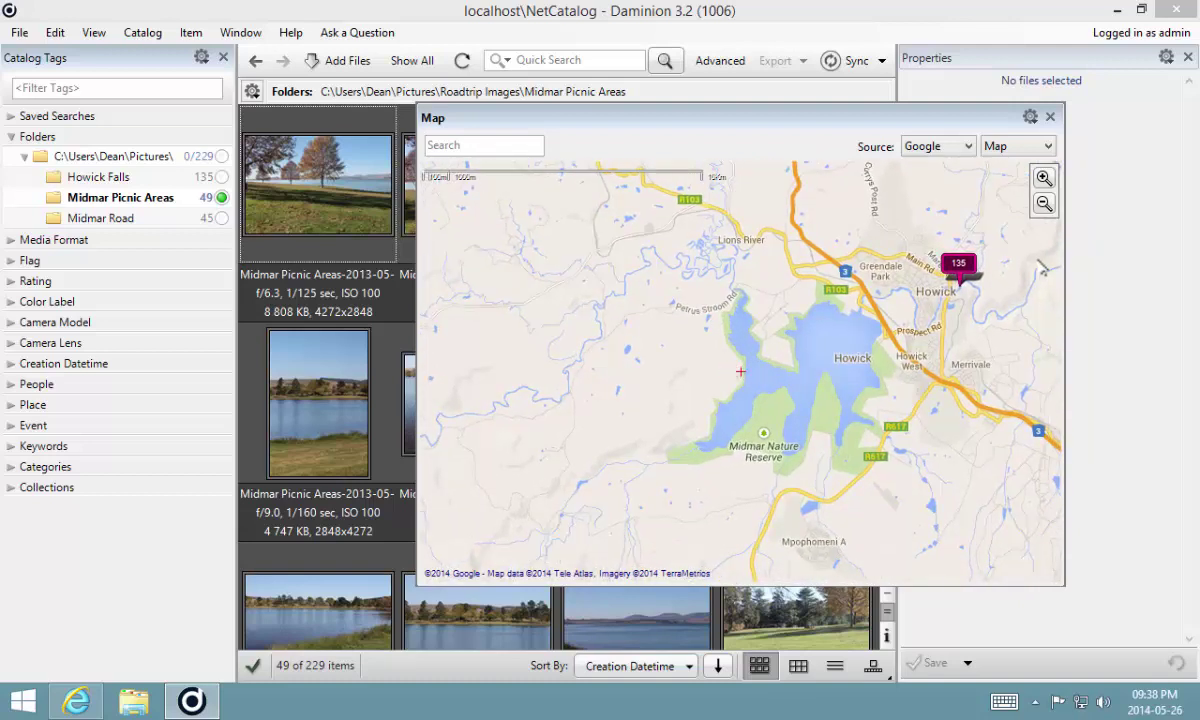
click(1043, 177)
click(1043, 177)
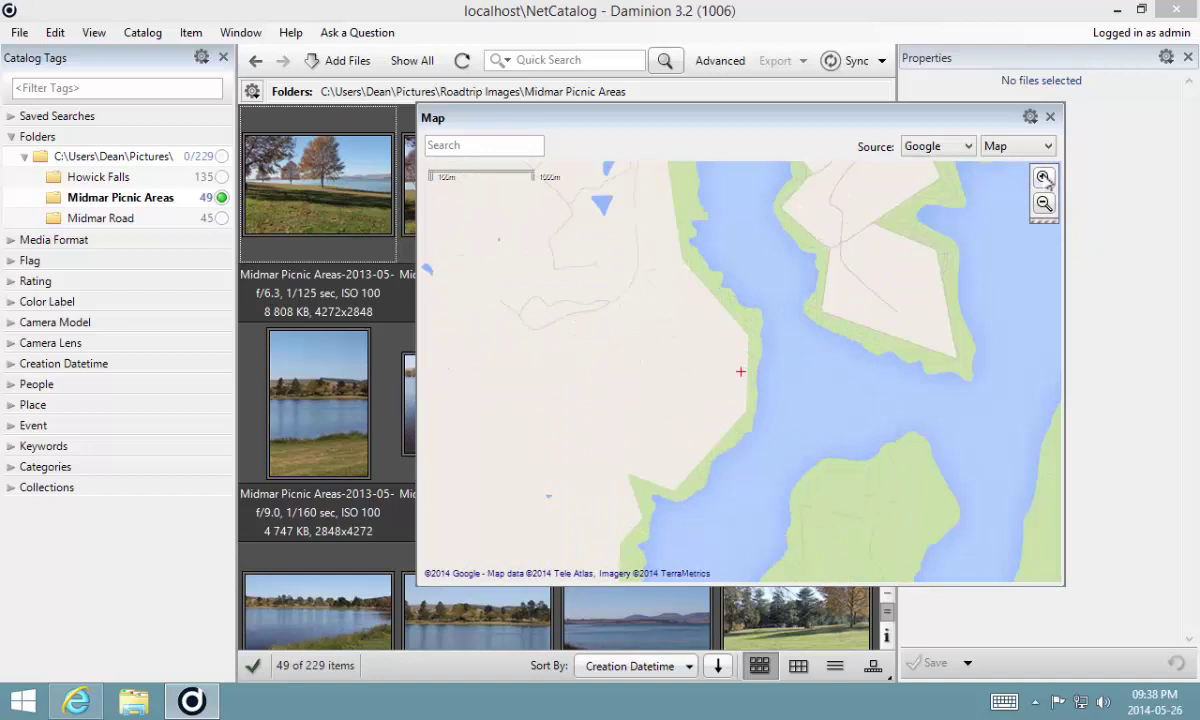
click(1043, 177)
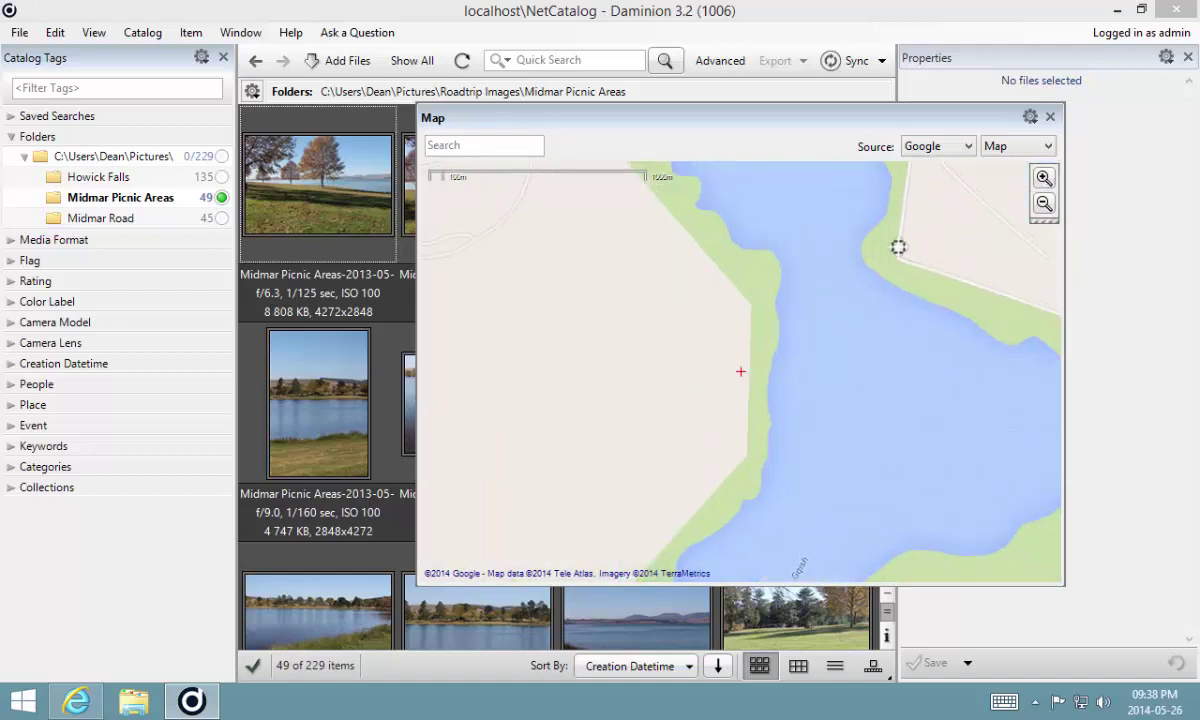
drag(897, 246, 921, 518)
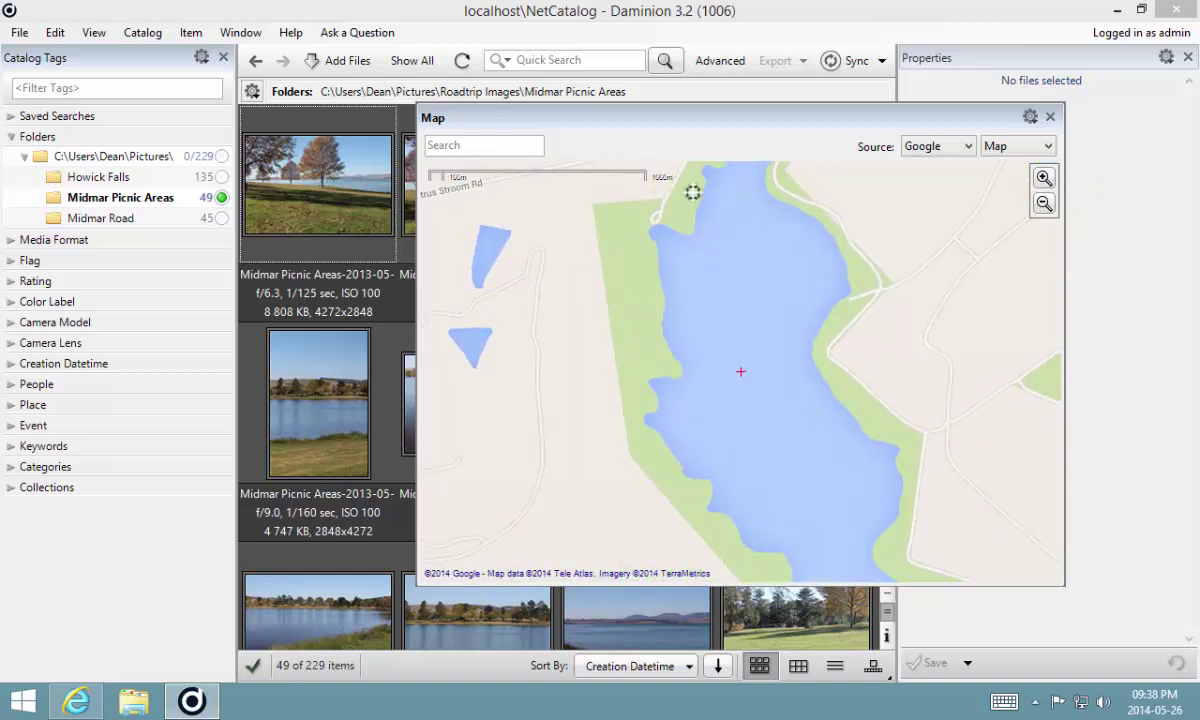
drag(692, 192, 752, 339)
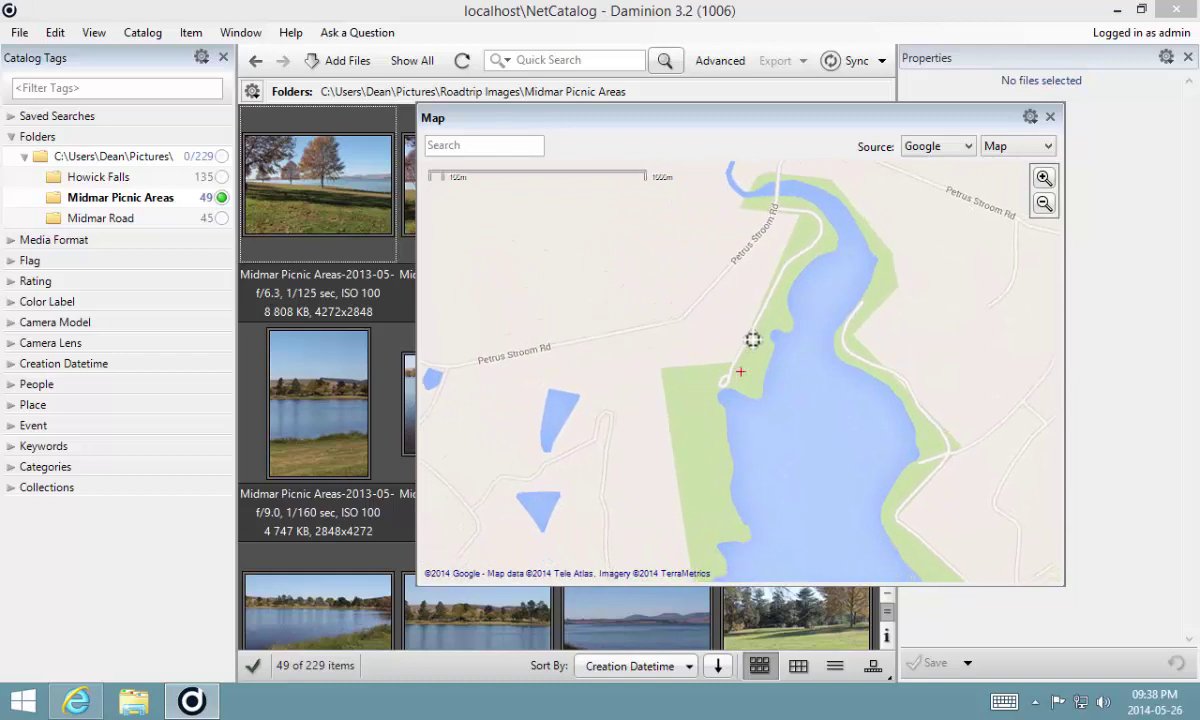
Switch the map to satellite imagery, zoom in two levels, and pan along the treeline.
click(1041, 146)
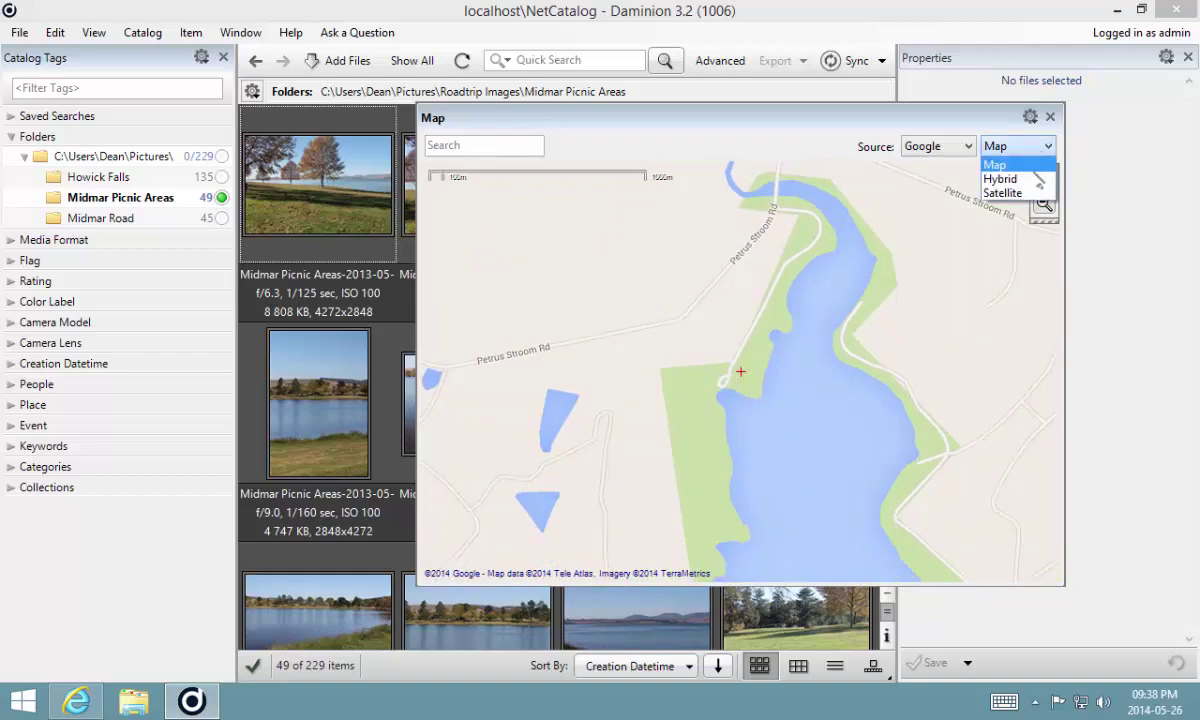
click(1000, 192)
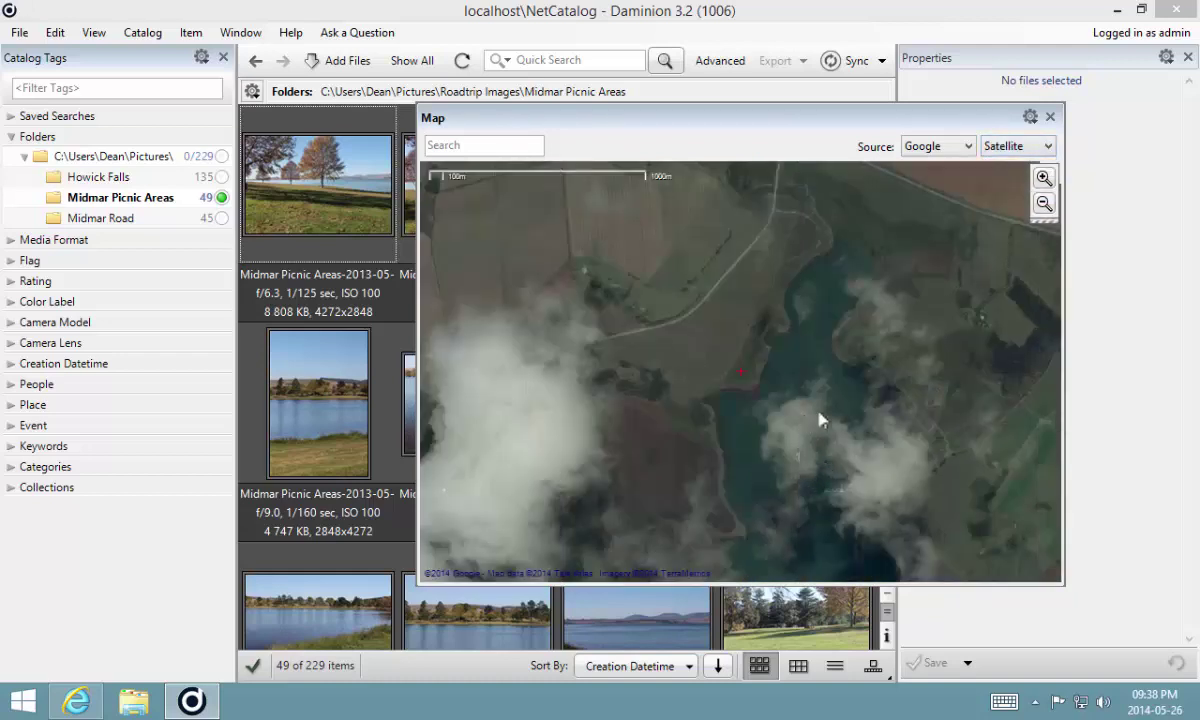
click(1044, 178)
click(1044, 178)
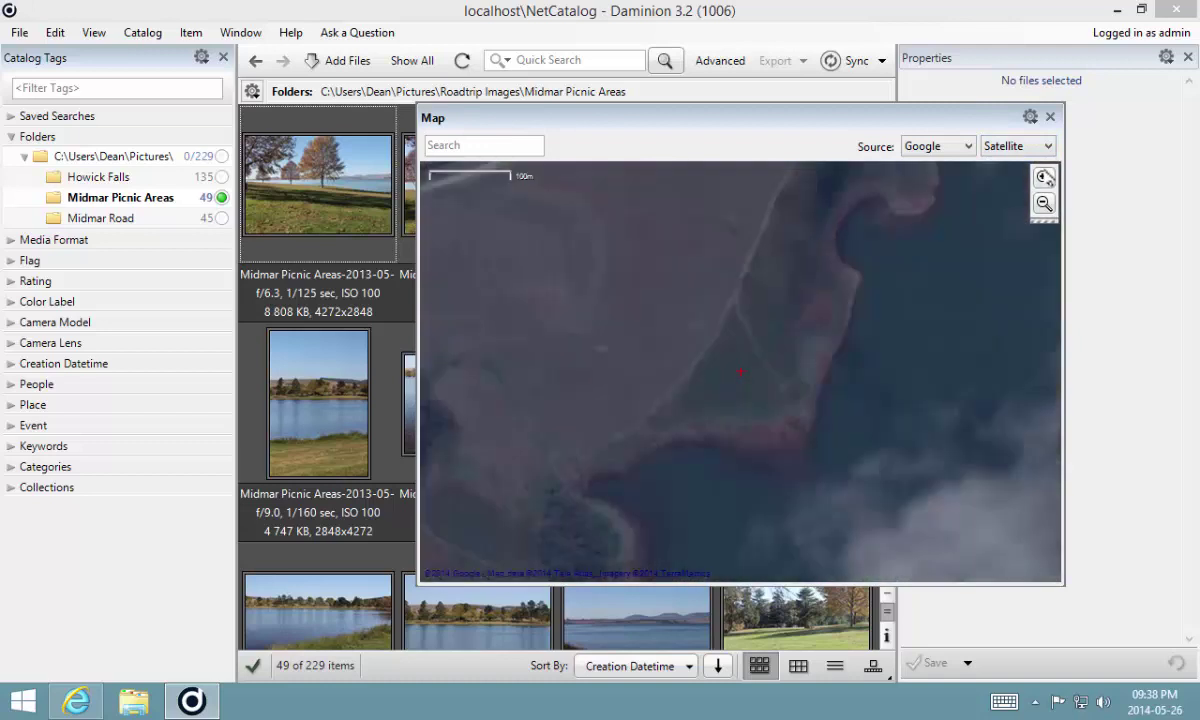
drag(812, 277, 1113, 340)
drag(760, 456, 662, 257)
Change the imagery source to Bing, zoom out one level, and centre the wooded lakeshore.
click(966, 150)
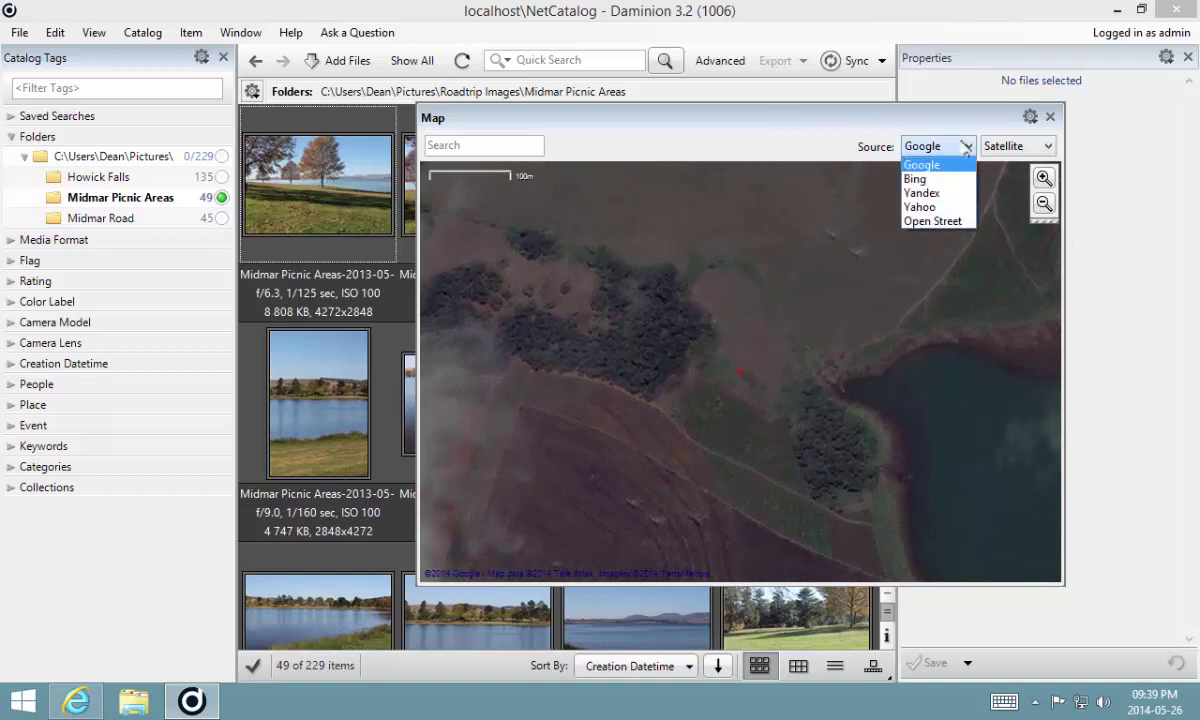
click(916, 179)
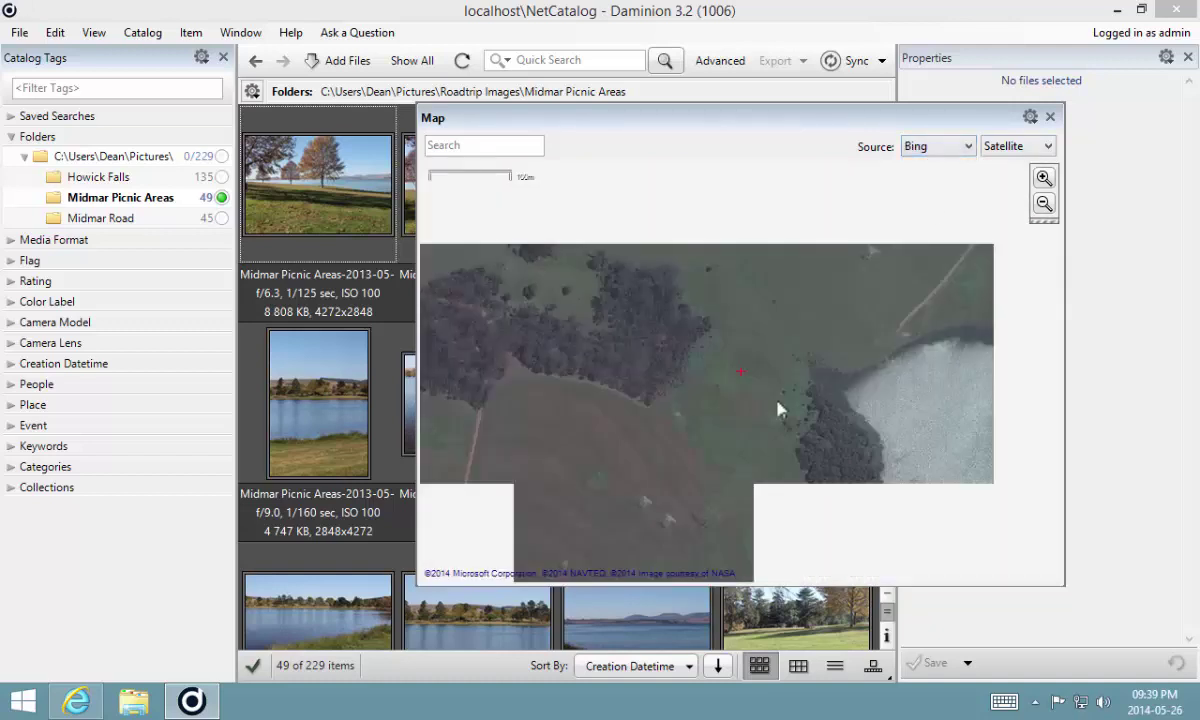
drag(772, 471, 731, 268)
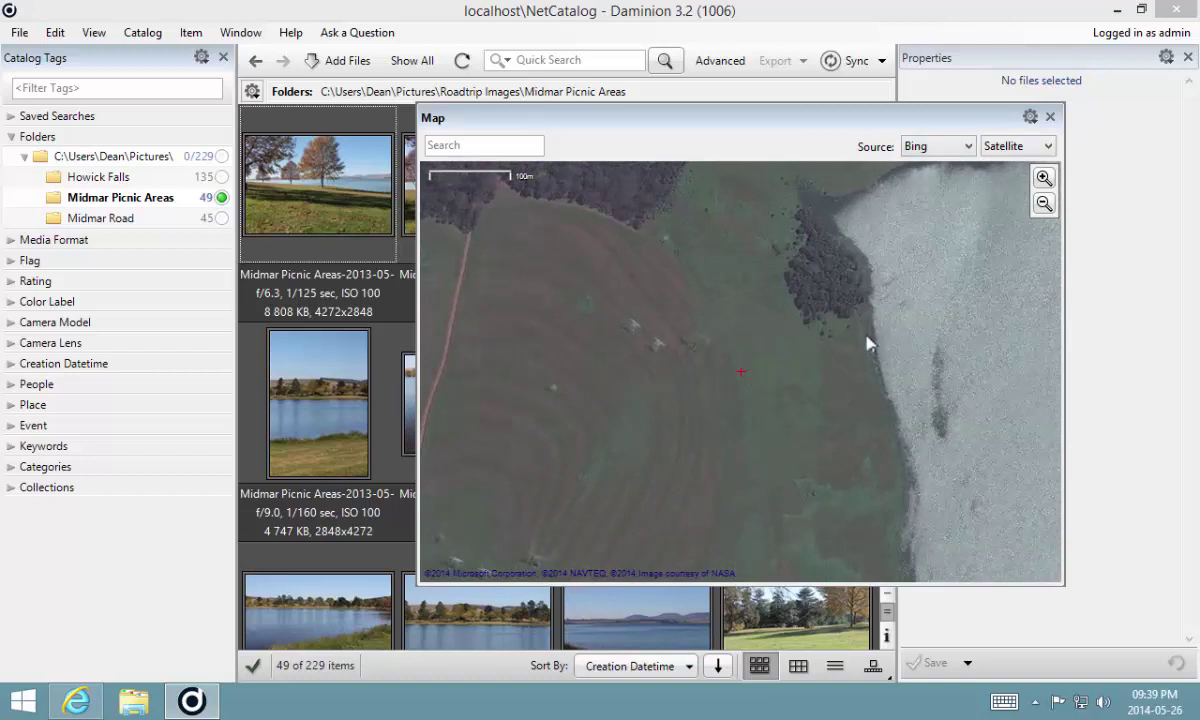
click(1044, 204)
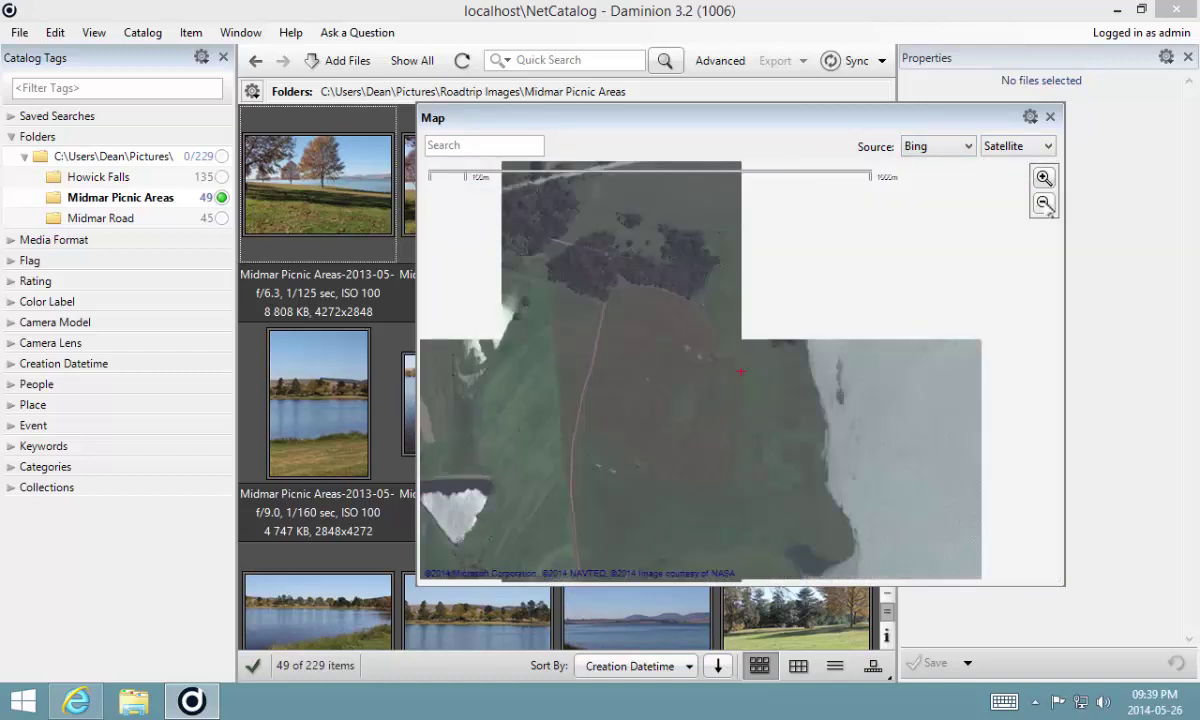
drag(680, 298, 525, 582)
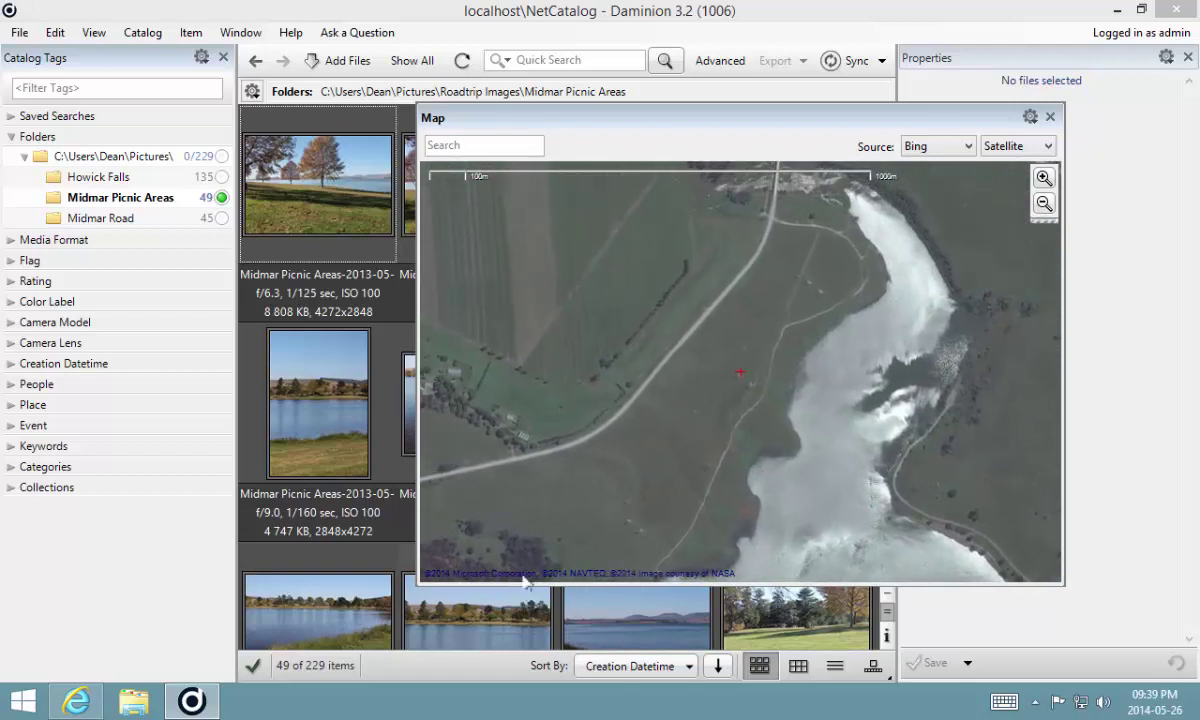
drag(858, 212, 764, 141)
drag(771, 522, 985, 377)
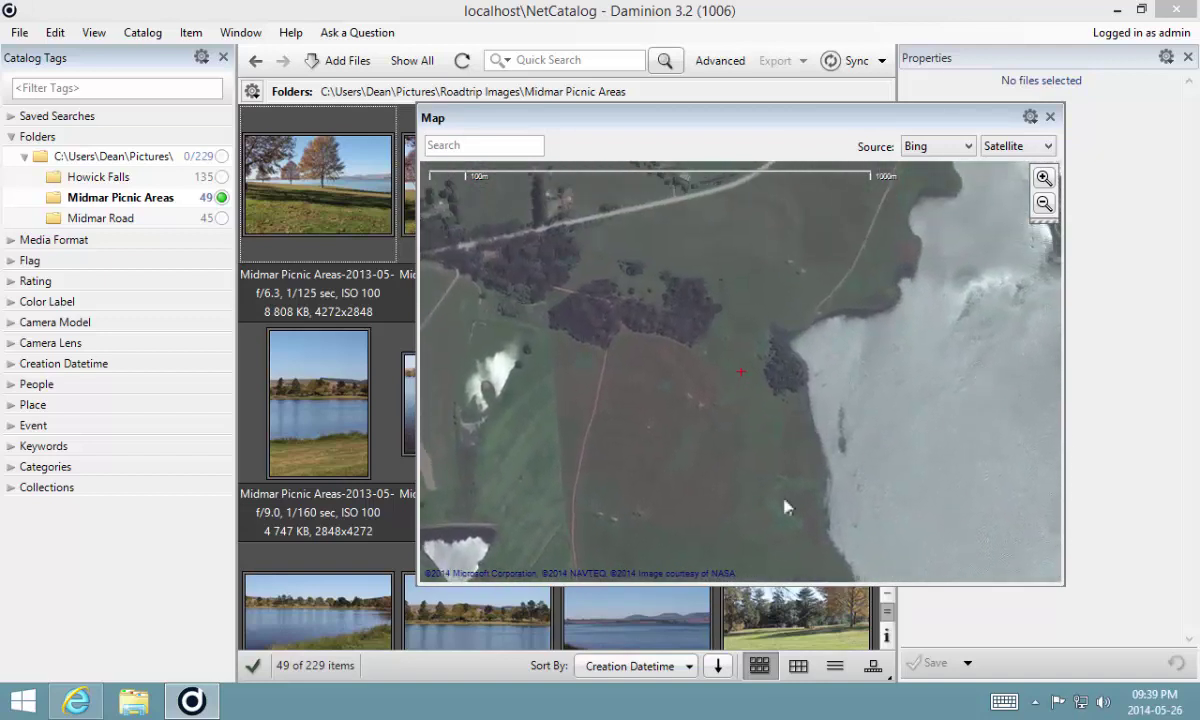
drag(784, 506, 737, 484)
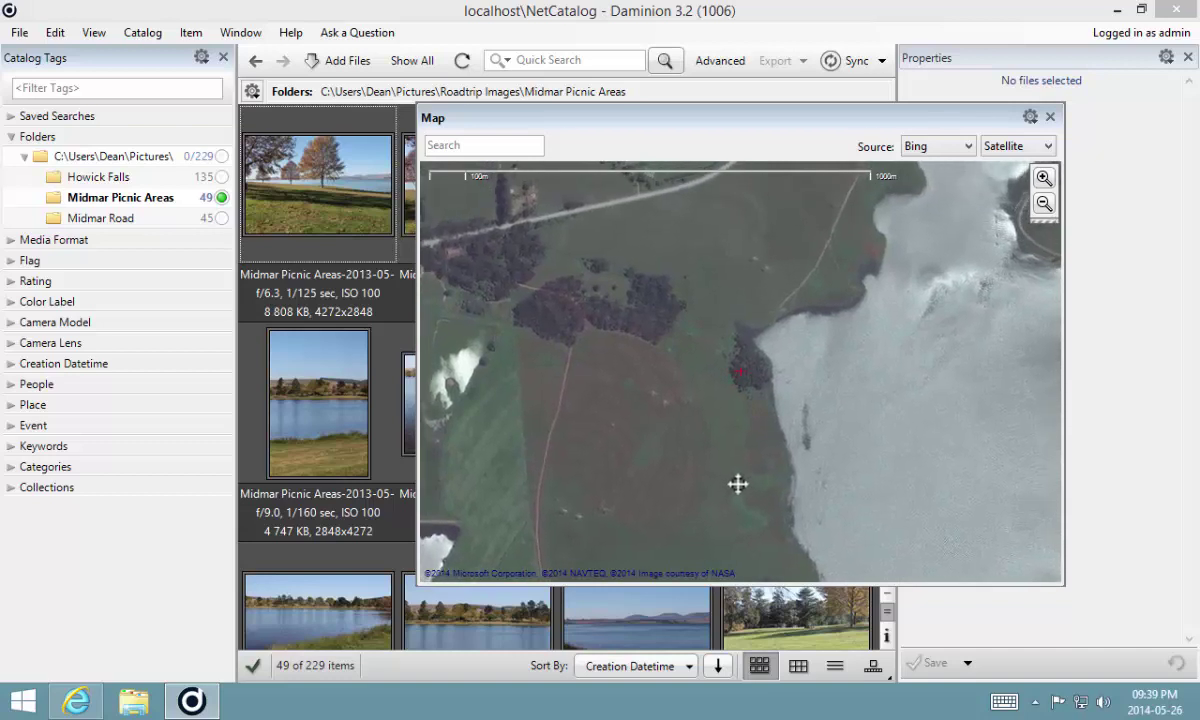
Geotag all 49 Midmar Picnic Areas photos at the wooded lakeshore spot and move the map window aside.
click(290, 190)
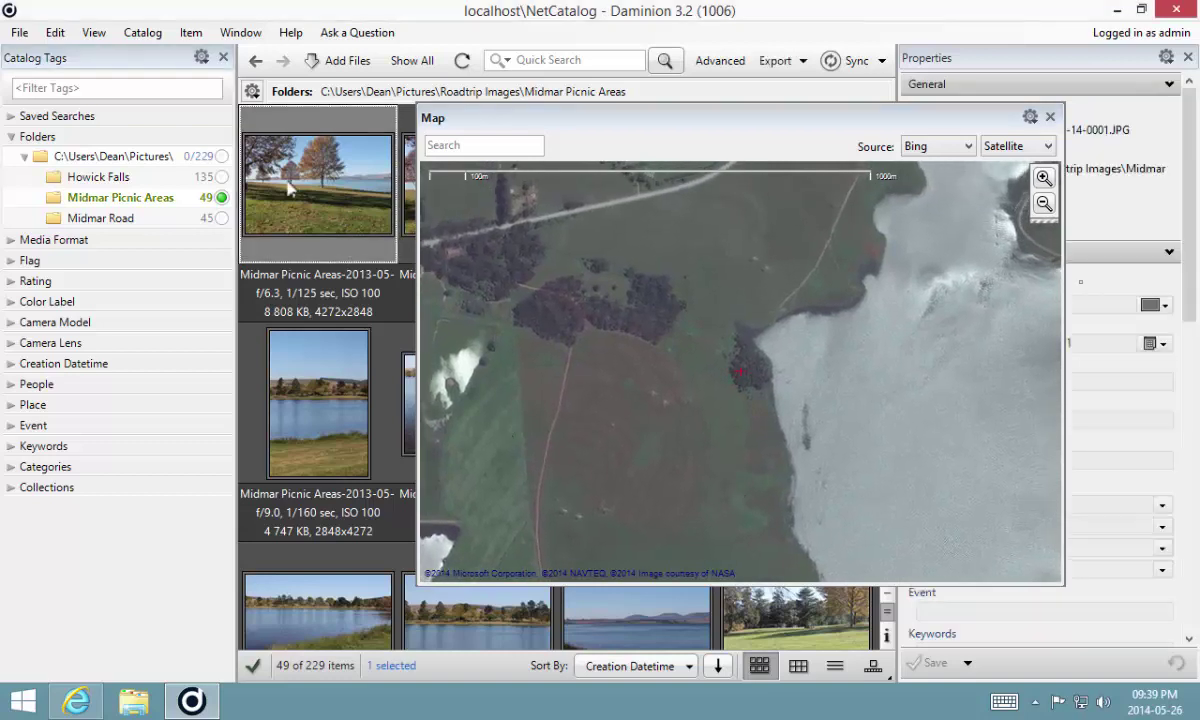
key(ctrl+a)
drag(292, 177, 409, 291)
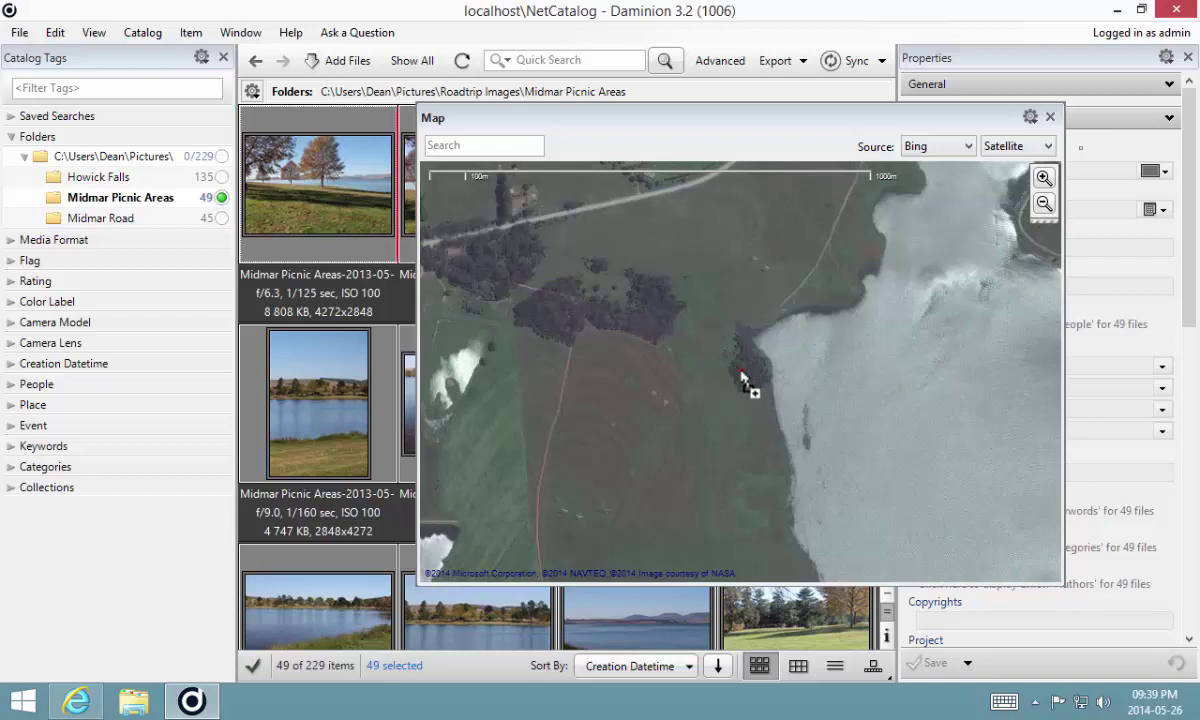
drag(741, 376, 741, 376)
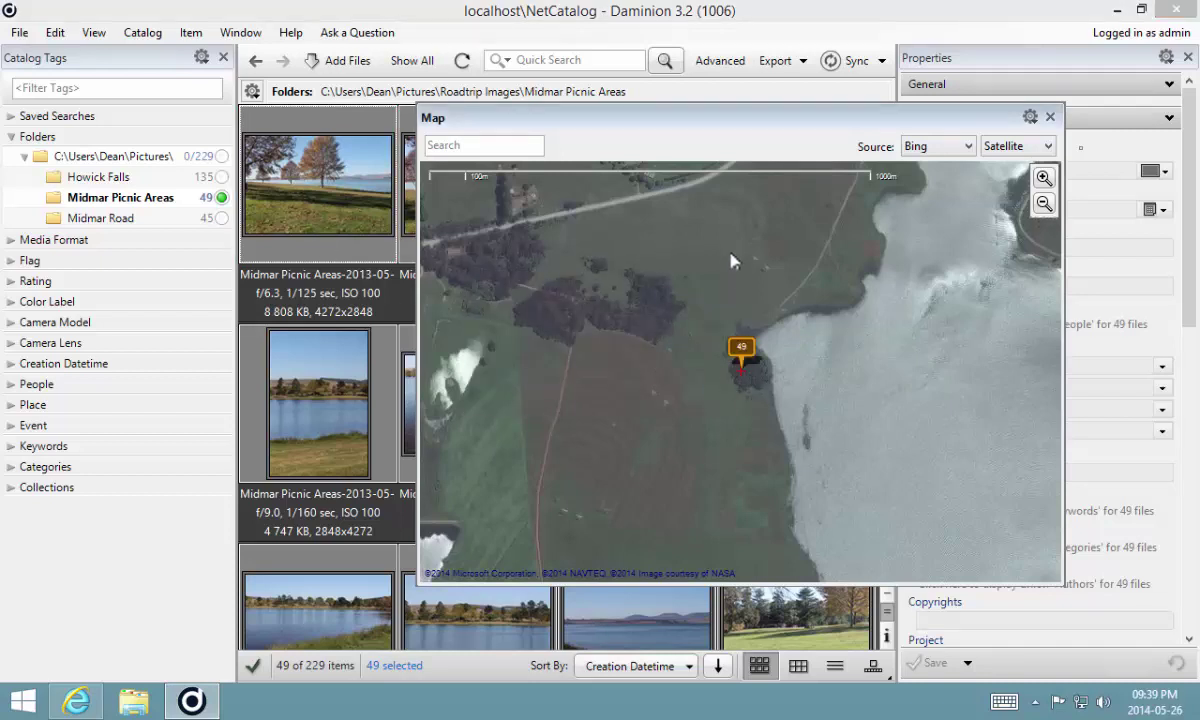
drag(748, 123, 802, 148)
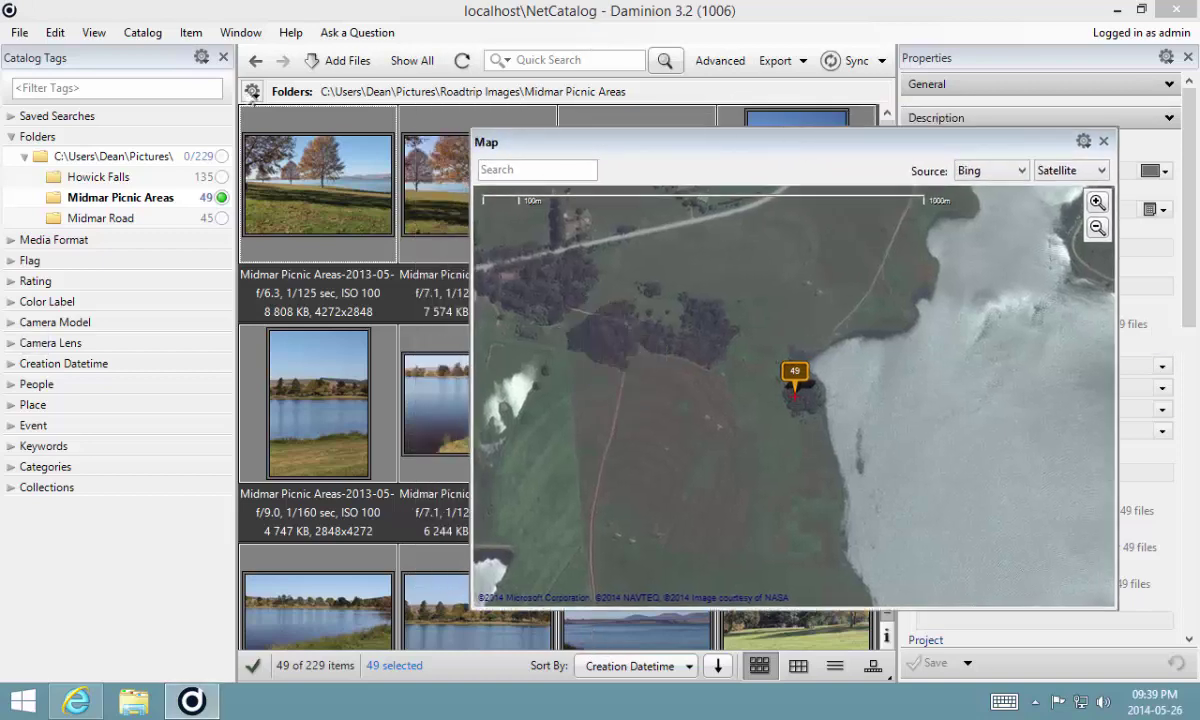
click(243, 33)
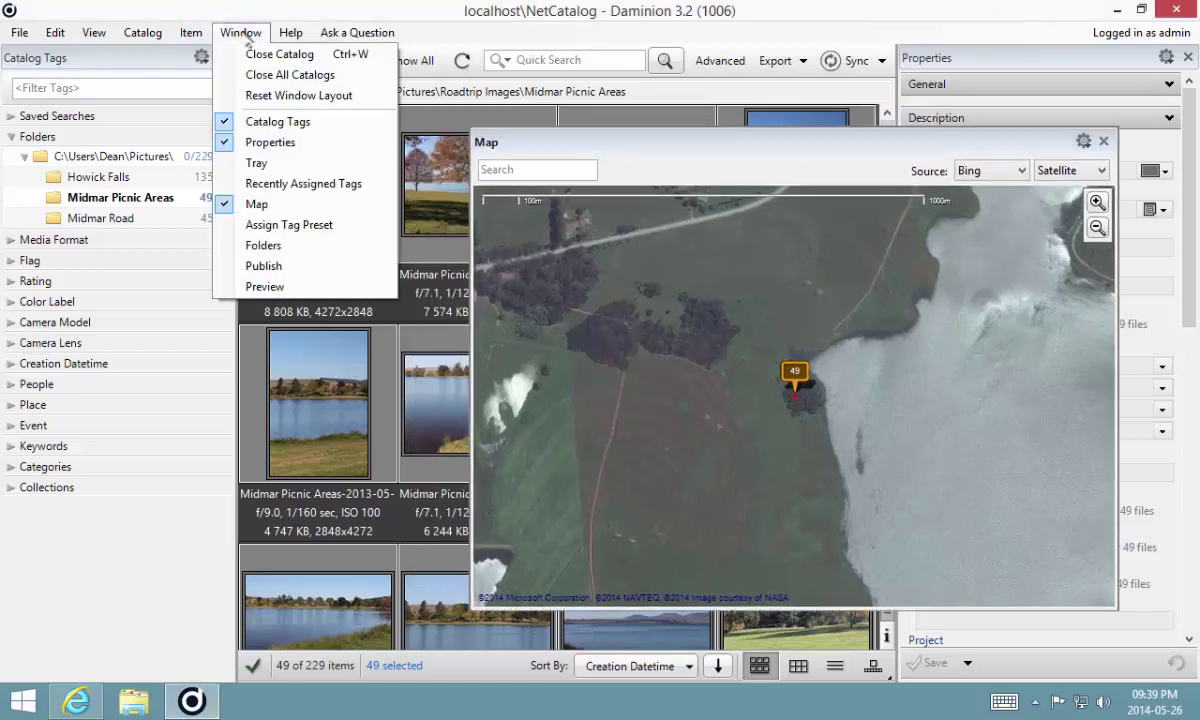
Close the map and filter the catalogue to the Midmar Road folder's 45 photos.
click(245, 206)
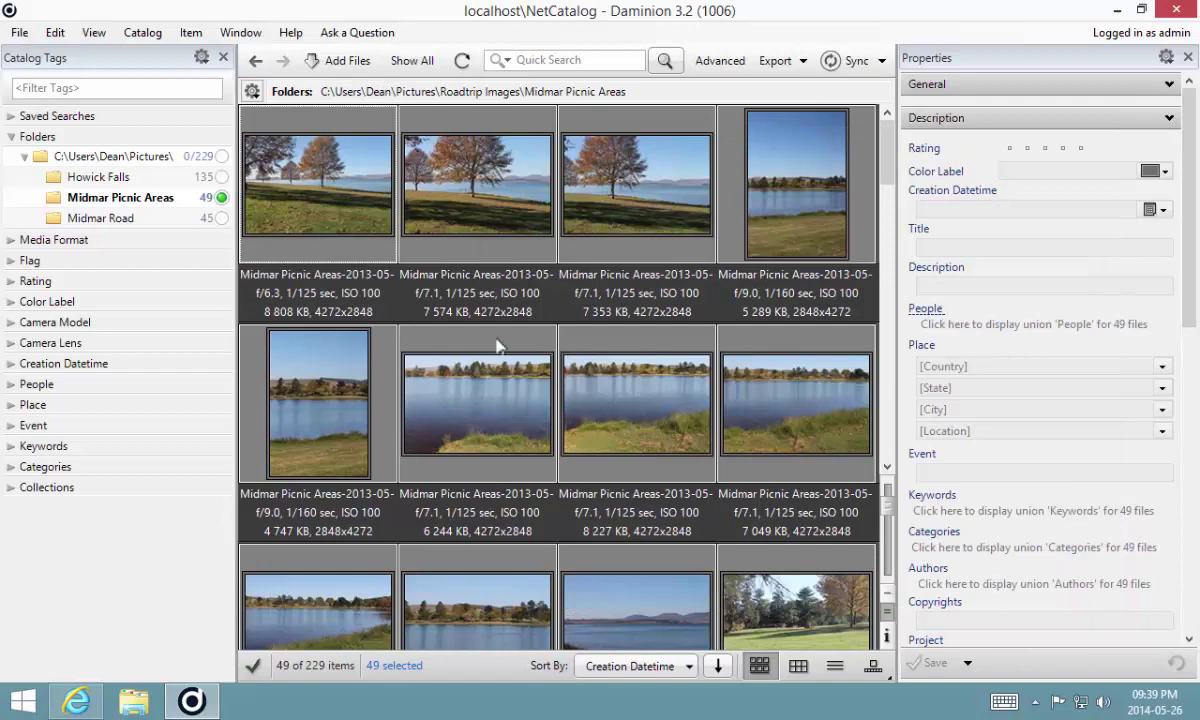
click(222, 218)
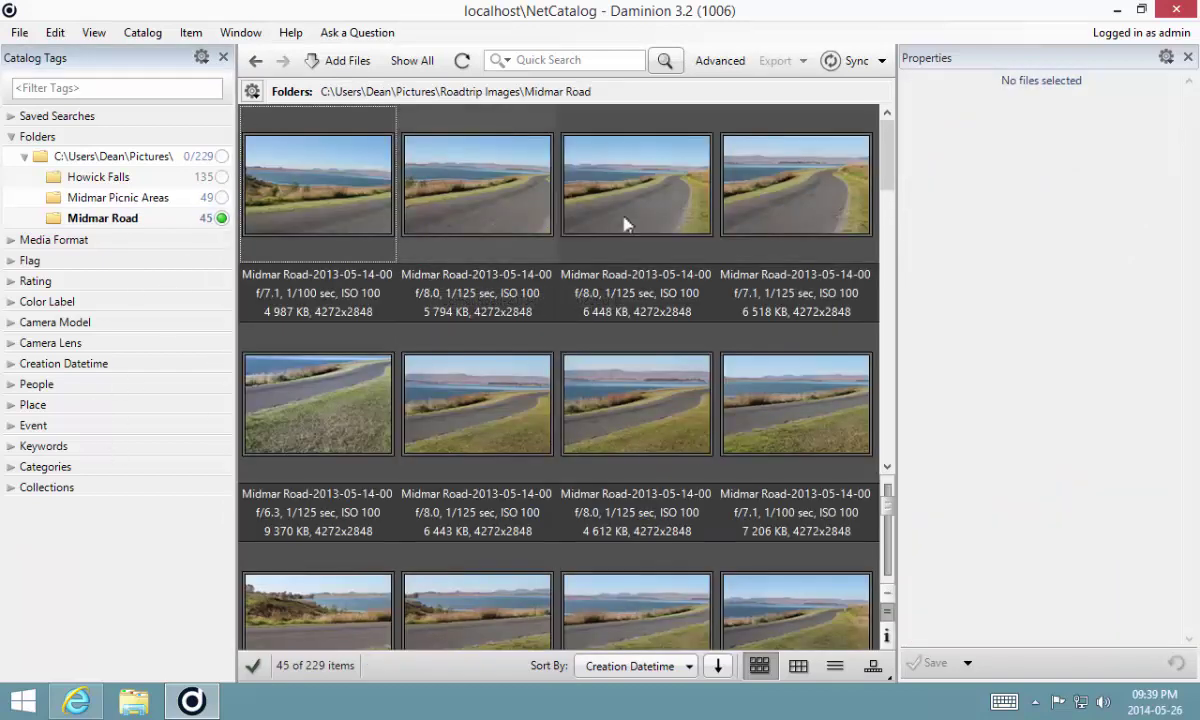
mouse_move(893, 155)
mouse_down()
mouse_move(892, 428)
mouse_move(913, 151)
mouse_up()
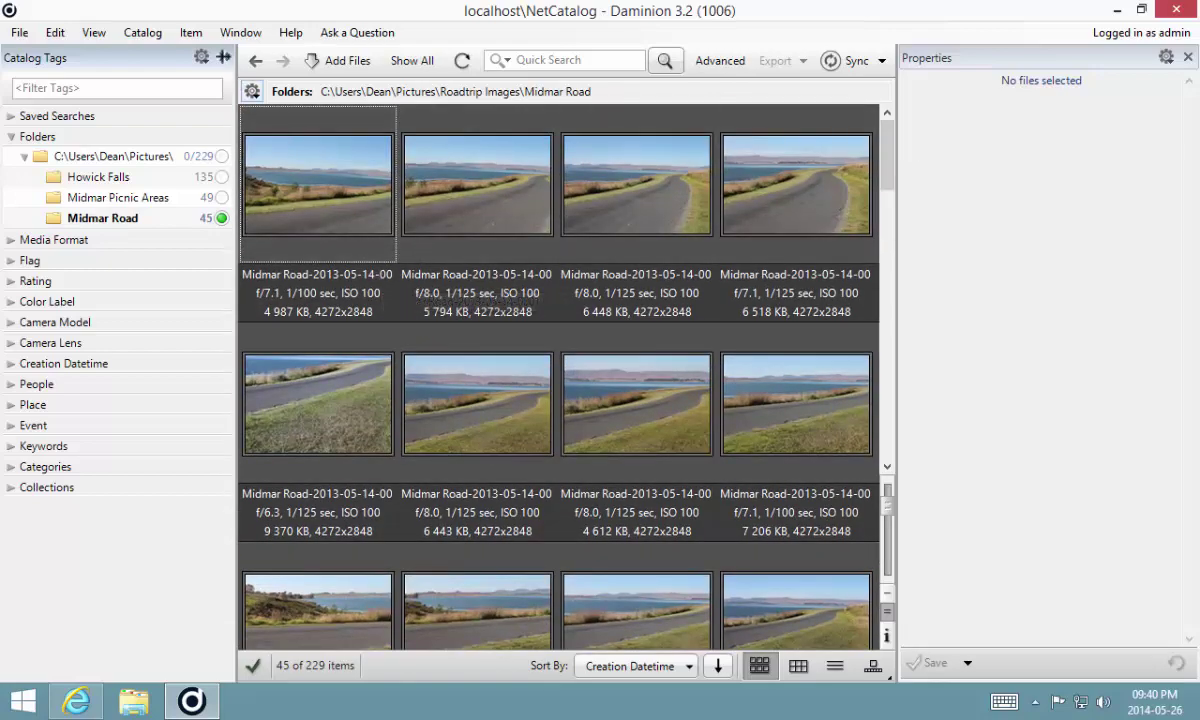
Reopen the Map panel from the Window menu and zoom it out two levels.
click(240, 32)
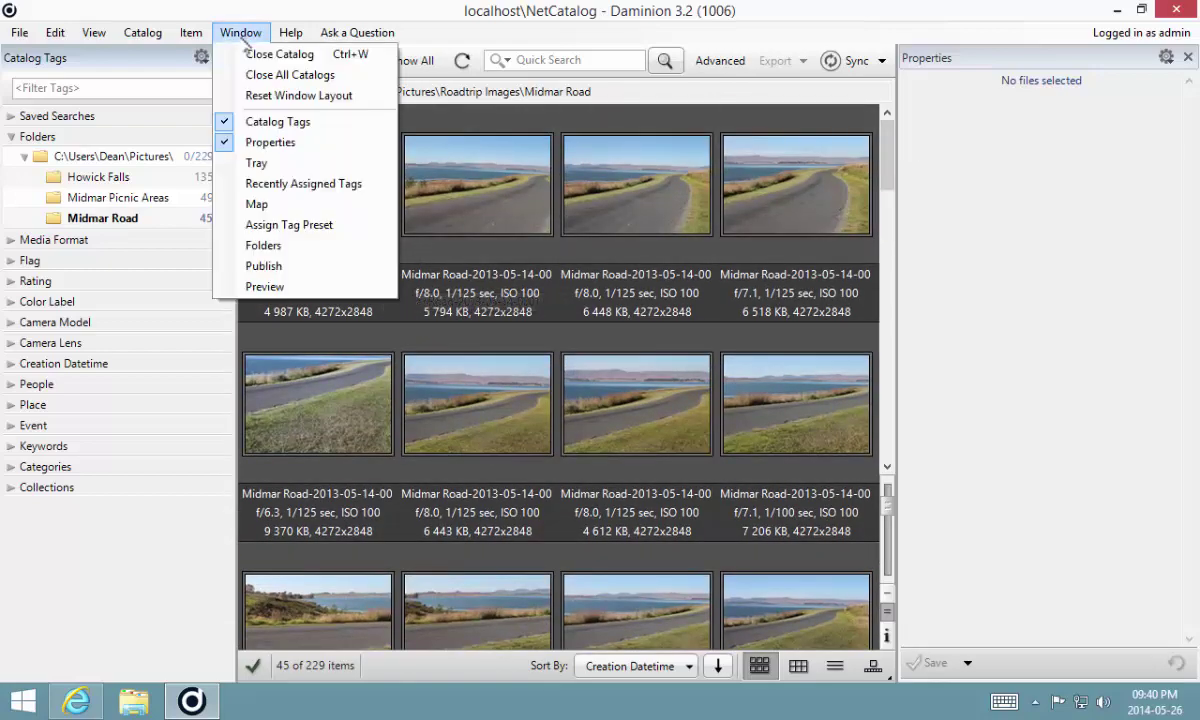
click(257, 204)
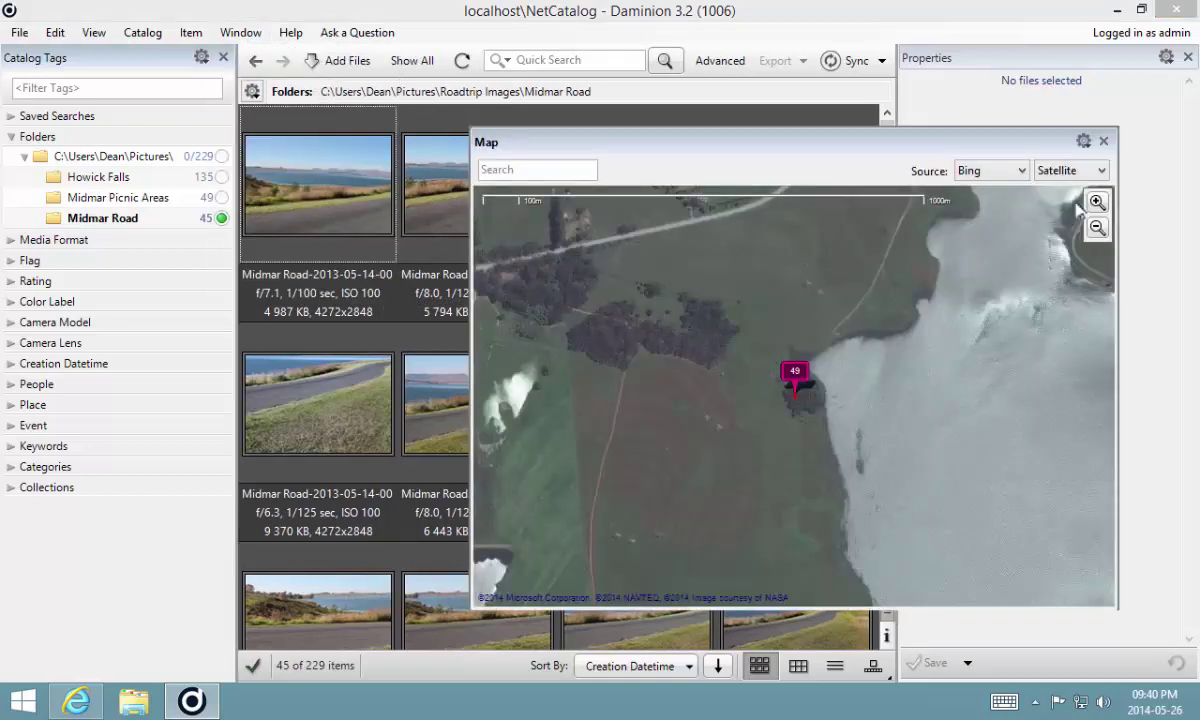
click(1097, 227)
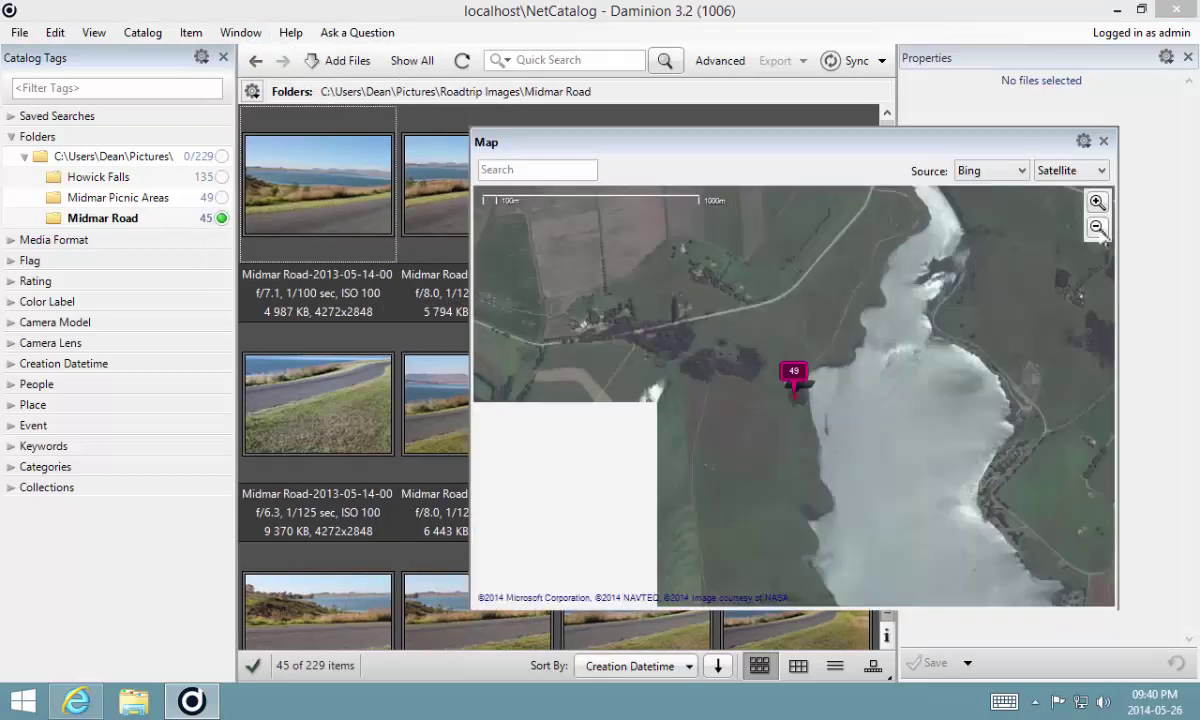
click(1097, 227)
Pan the map to Midmar Dam's north shore, switch it to road map, and select the first photo.
mouse_move(800, 290)
mouse_down()
mouse_move(764, 378)
mouse_move(638, 408)
mouse_move(691, 343)
mouse_move(793, 332)
mouse_move(843, 382)
mouse_move(814, 410)
mouse_move(747, 367)
mouse_move(651, 418)
mouse_move(589, 397)
mouse_move(705, 260)
mouse_move(723, 179)
mouse_move(696, 181)
mouse_move(605, 405)
mouse_move(595, 383)
mouse_move(649, 360)
mouse_move(718, 335)
mouse_move(773, 343)
mouse_up()
drag(969, 336, 643, 351)
drag(887, 437, 755, 293)
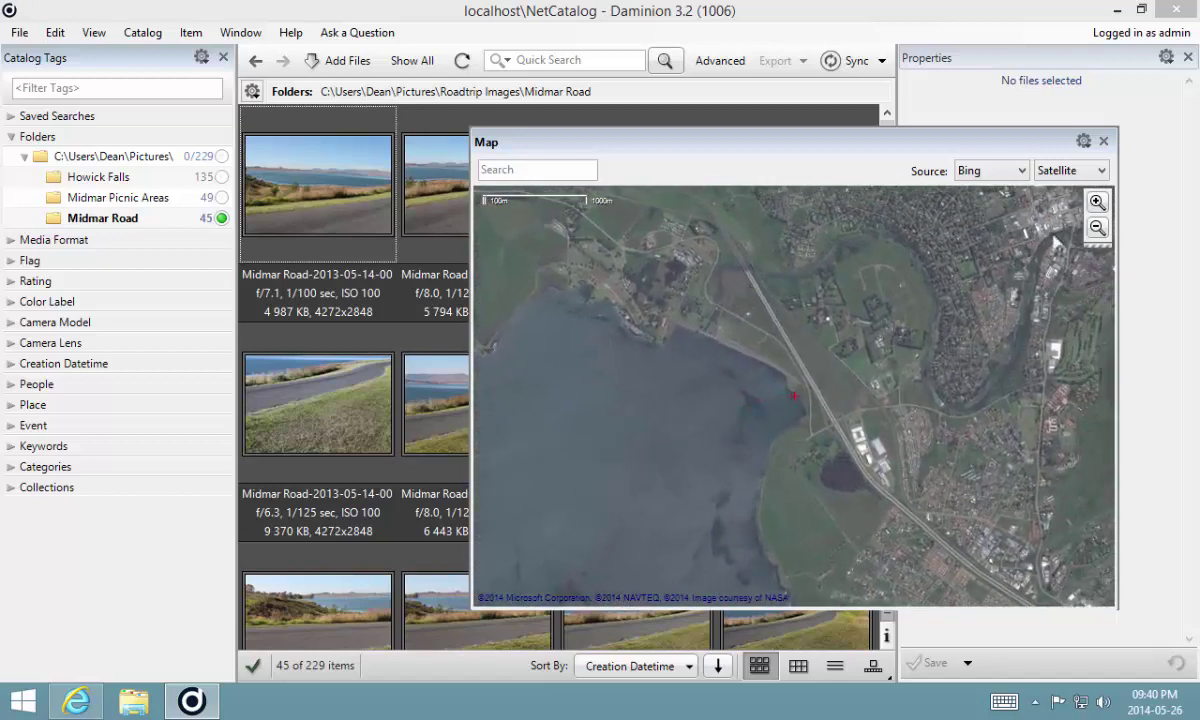
click(1048, 189)
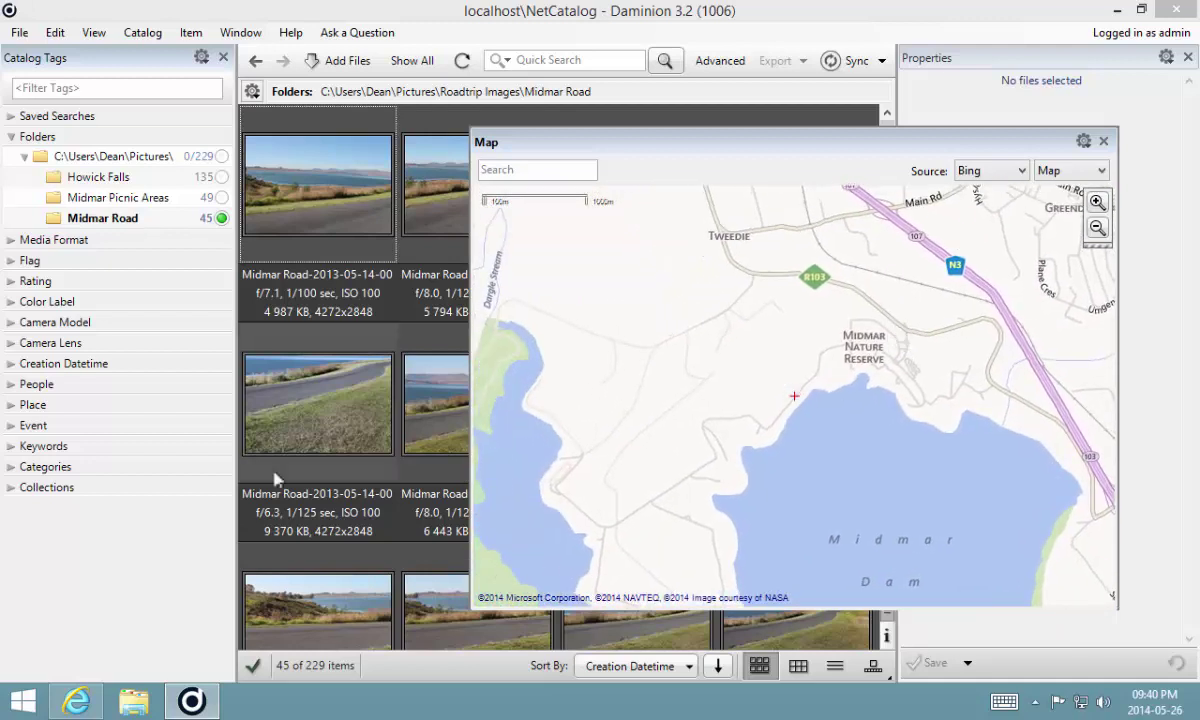
click(308, 205)
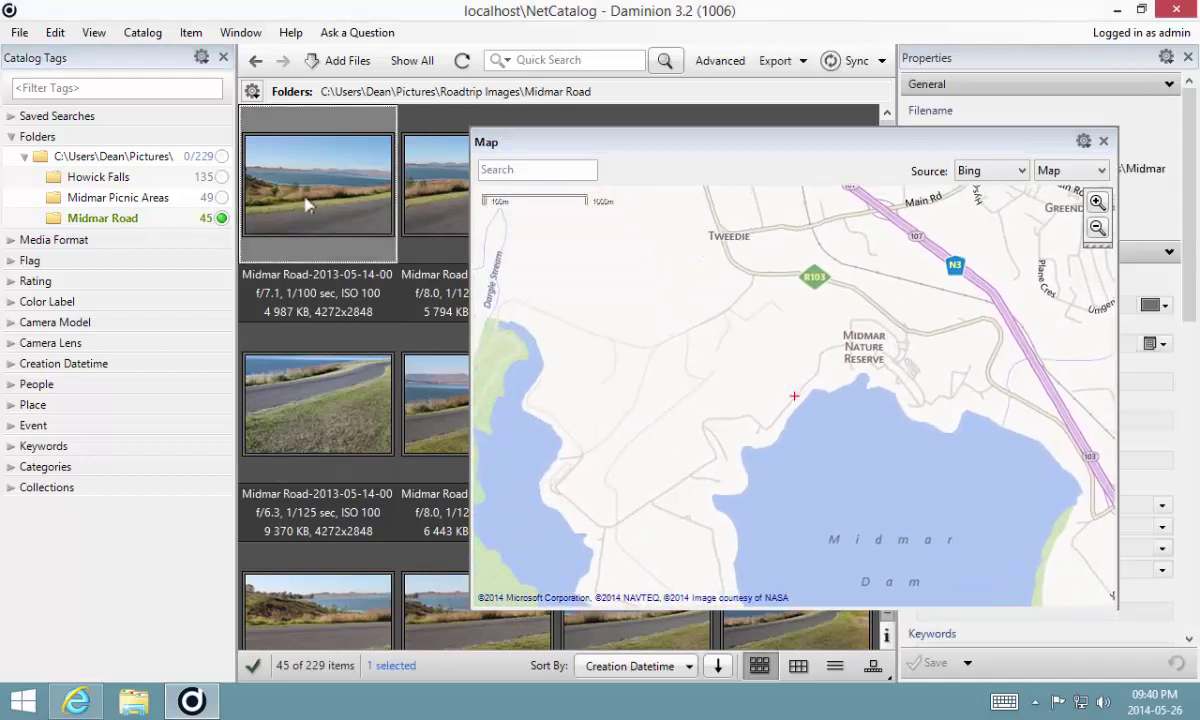
Select all 45 Midmar Road photos and drop them on Midmar Dam's north shore.
key(ctrl+a)
drag(318, 240, 710, 345)
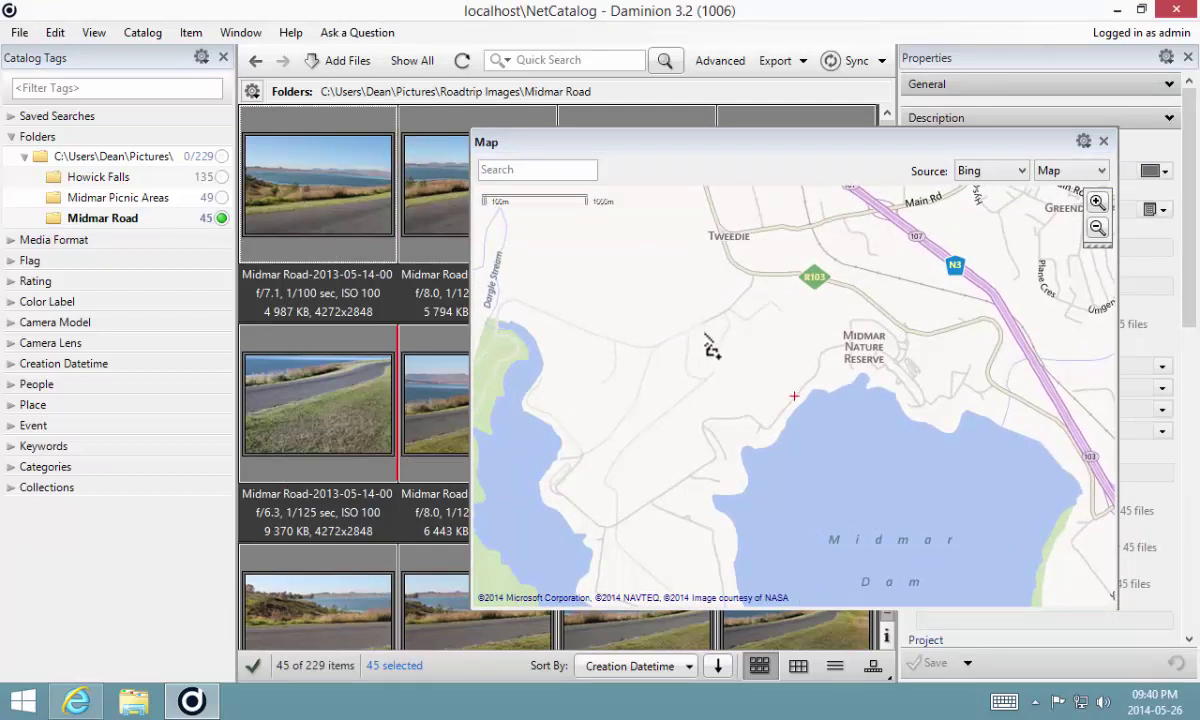
drag(797, 410, 797, 410)
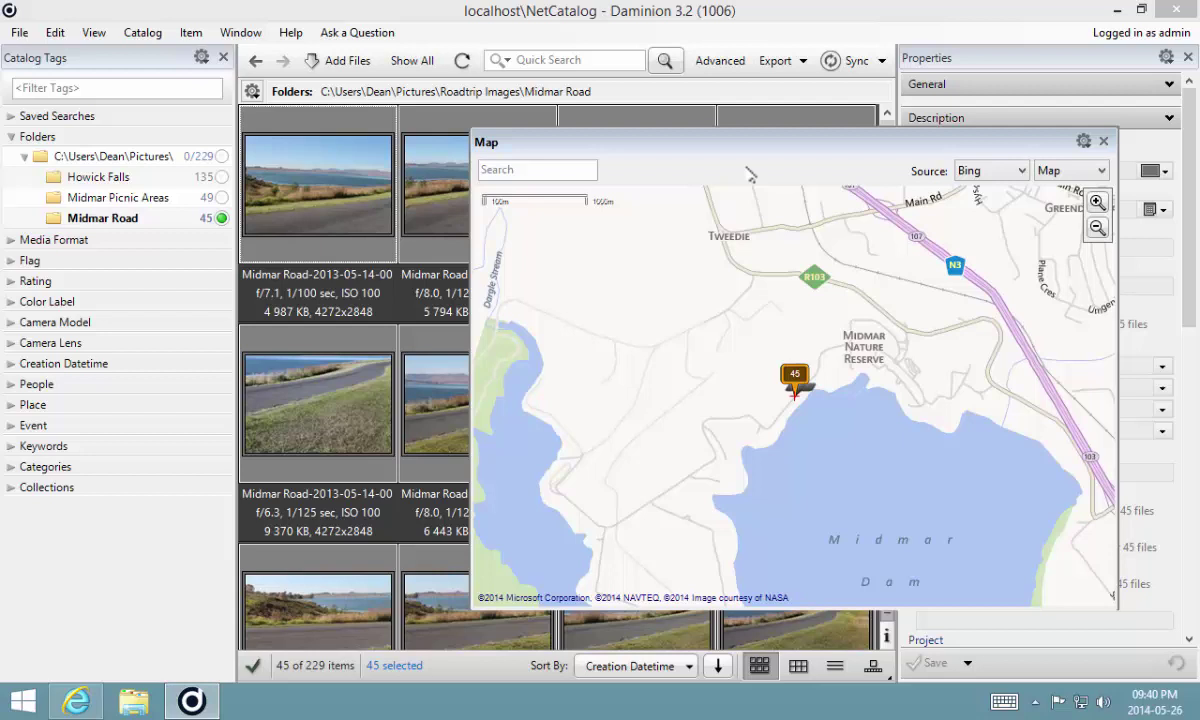
Move the map window and zoom out to show the 49, 45 and 135 pins, previewing pin 49.
drag(690, 141, 561, 123)
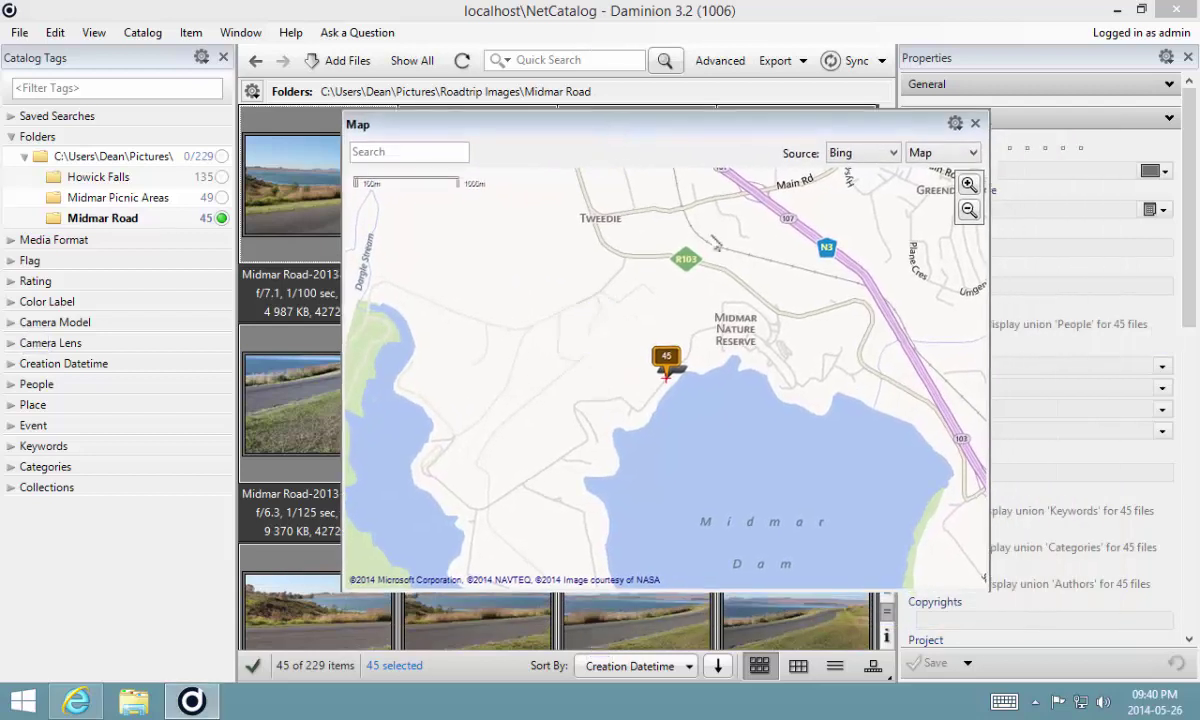
click(968, 210)
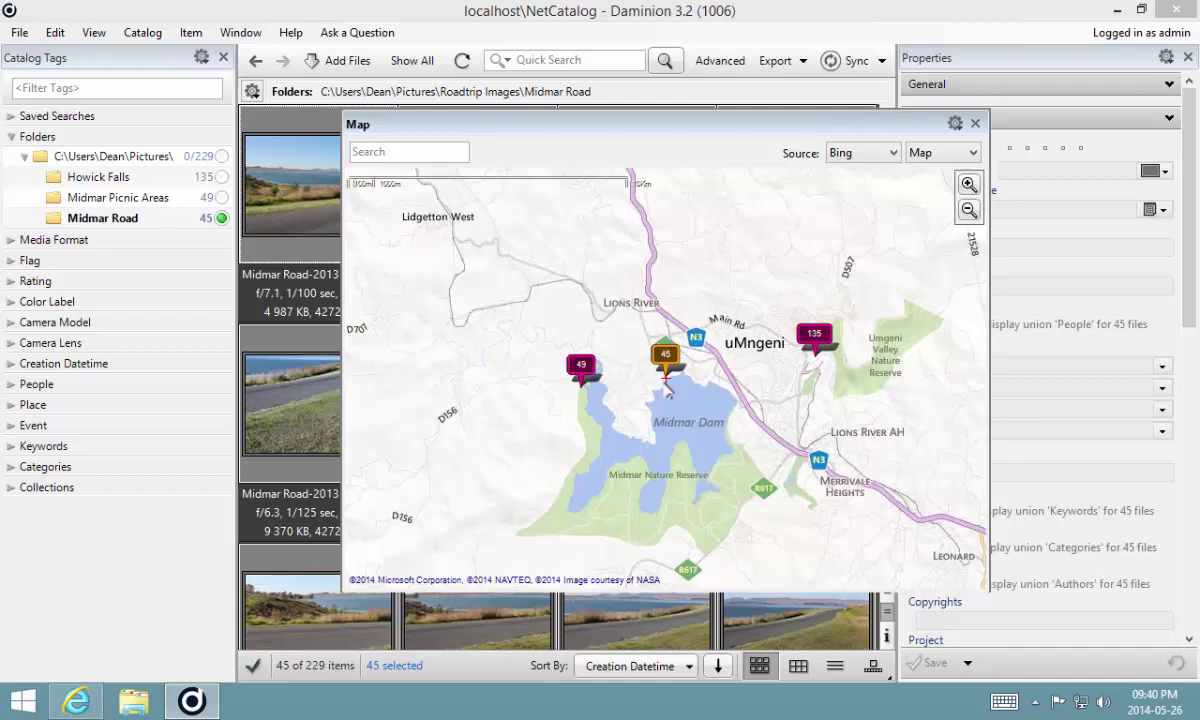
click(586, 376)
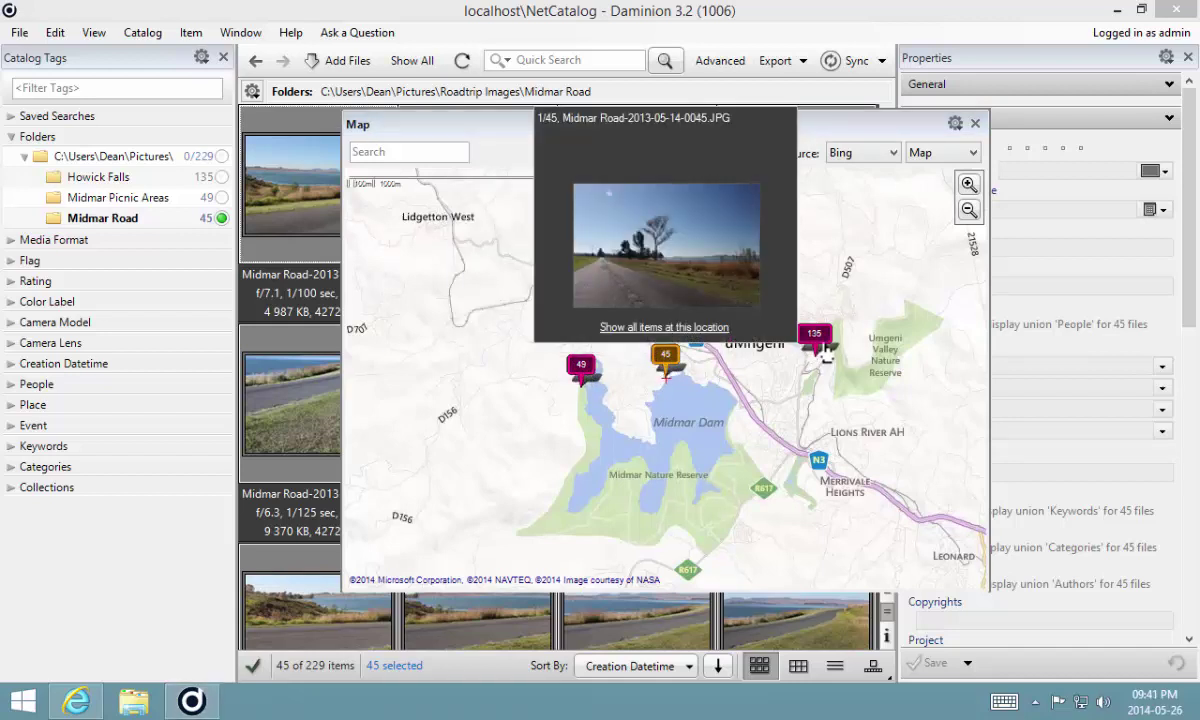
mouse_move(810, 340)
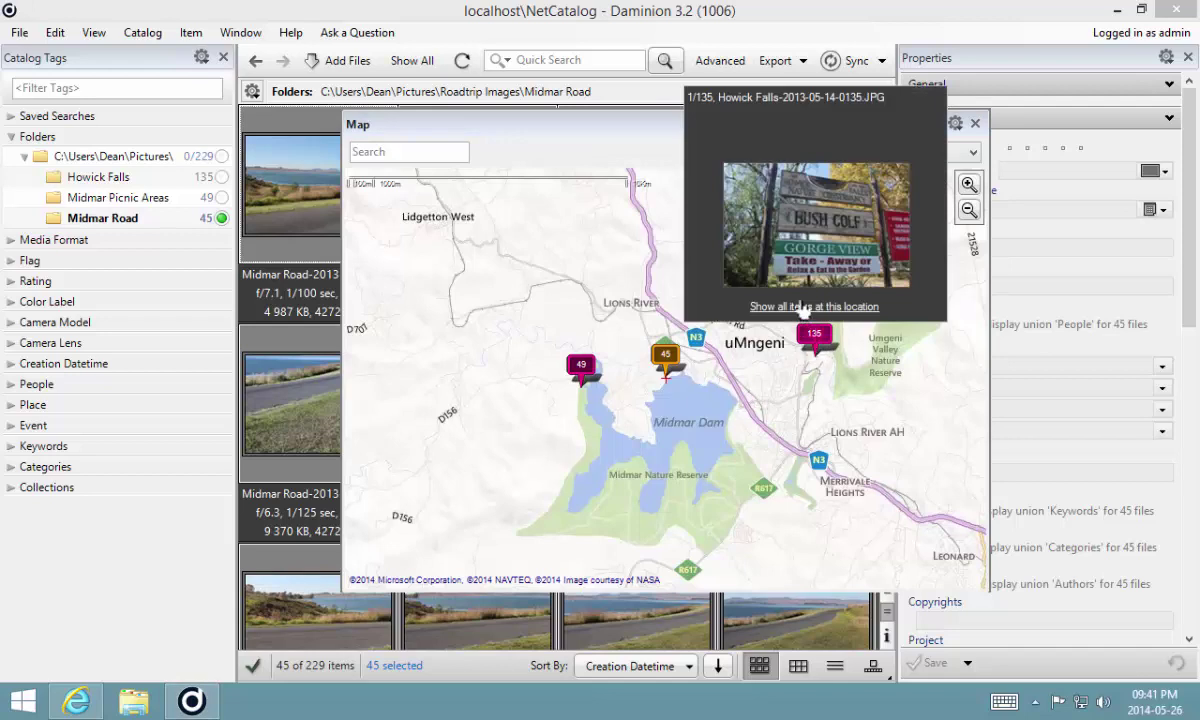
Show photos from all roadtrip folders, and move and narrow the map window off the thumbnails.
click(220, 157)
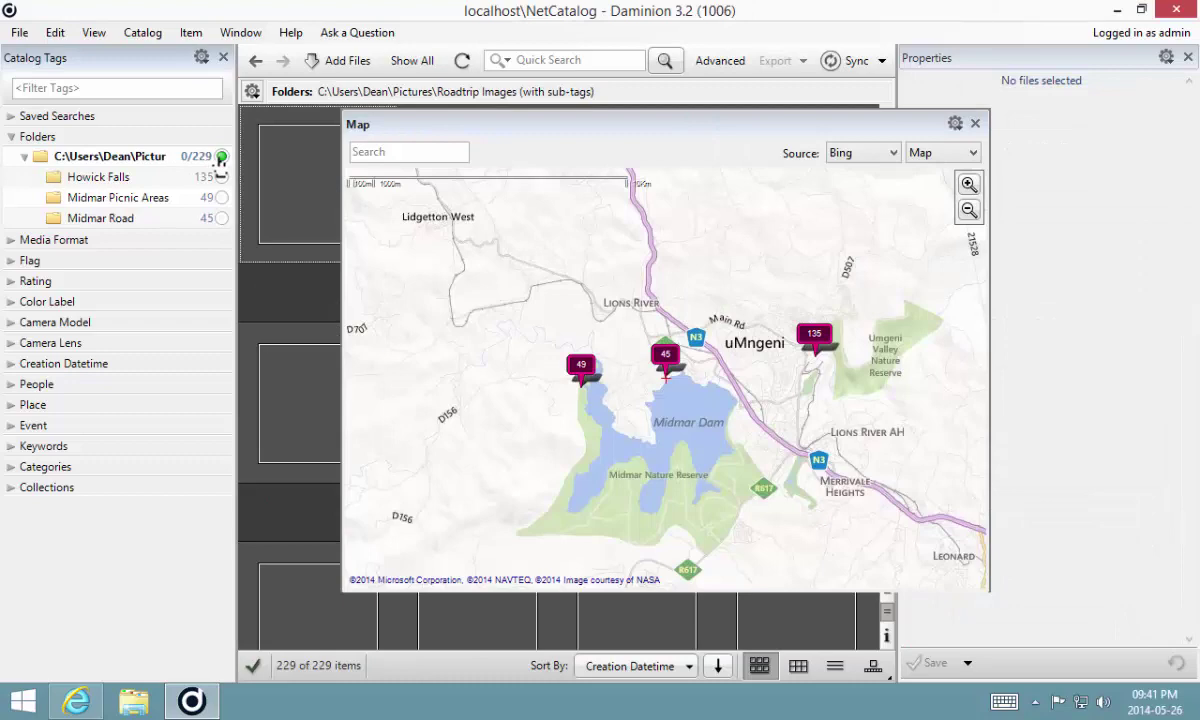
drag(555, 118, 735, 162)
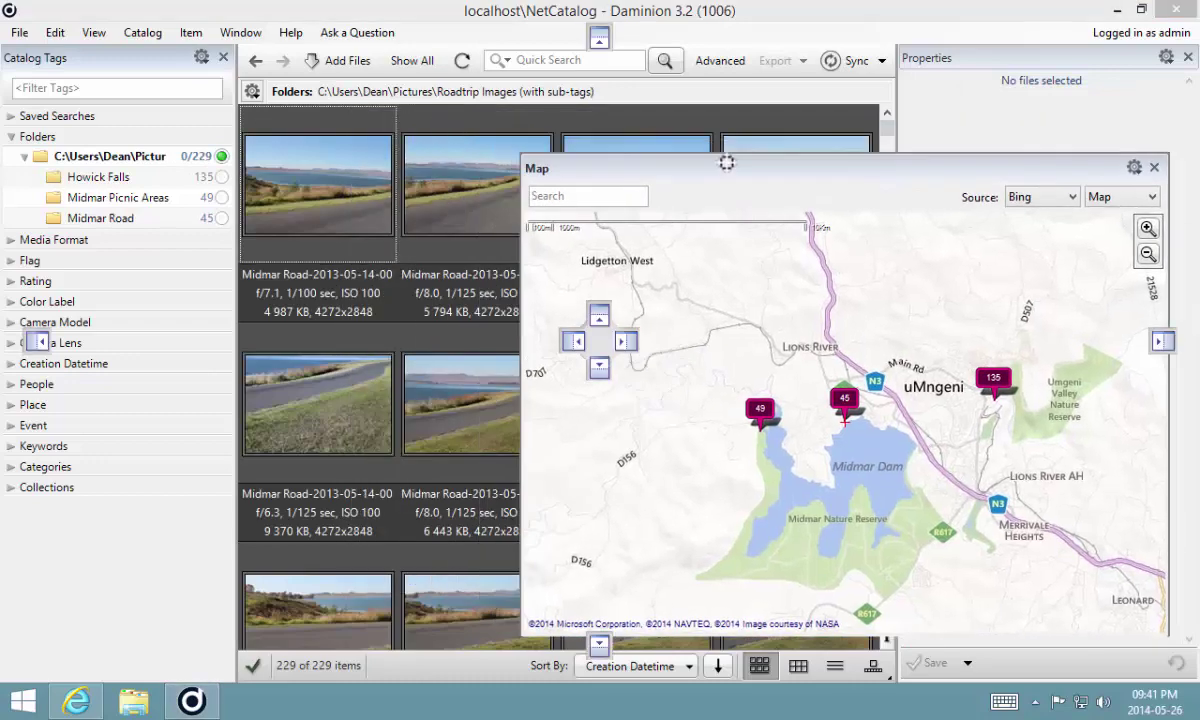
drag(515, 242, 823, 290)
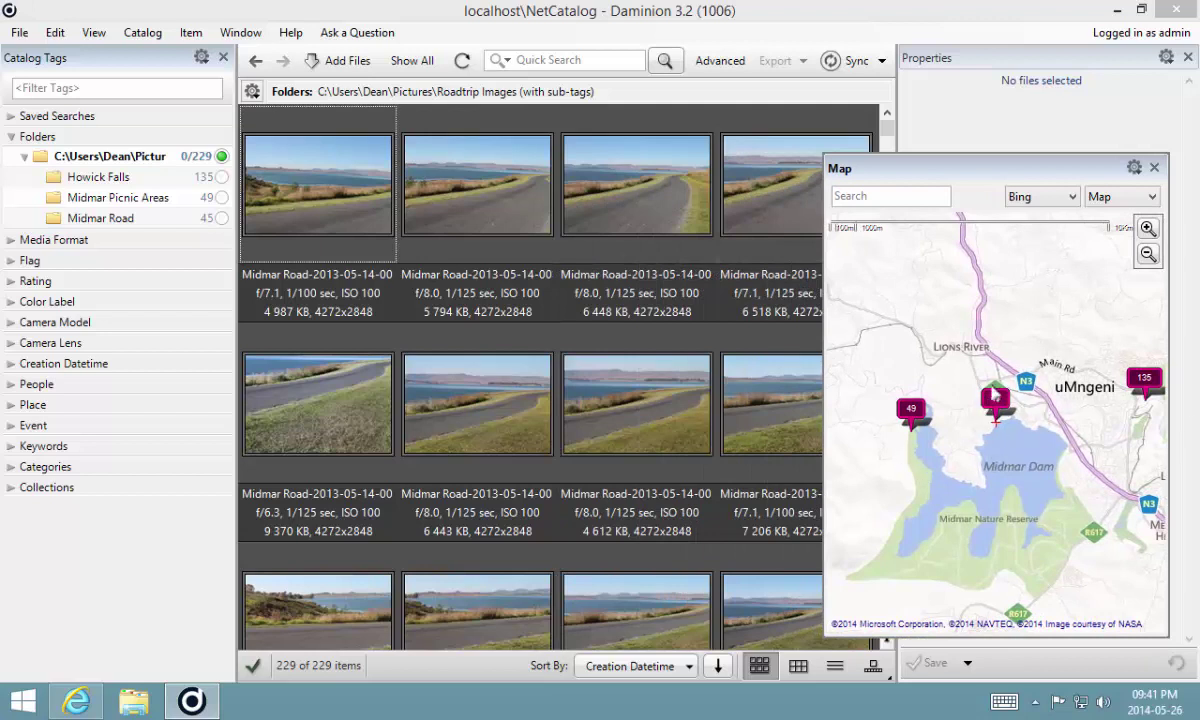
Filter by the 45 pin's location, then by the 135 pin's, showing the 135 Howick Falls photos.
click(993, 400)
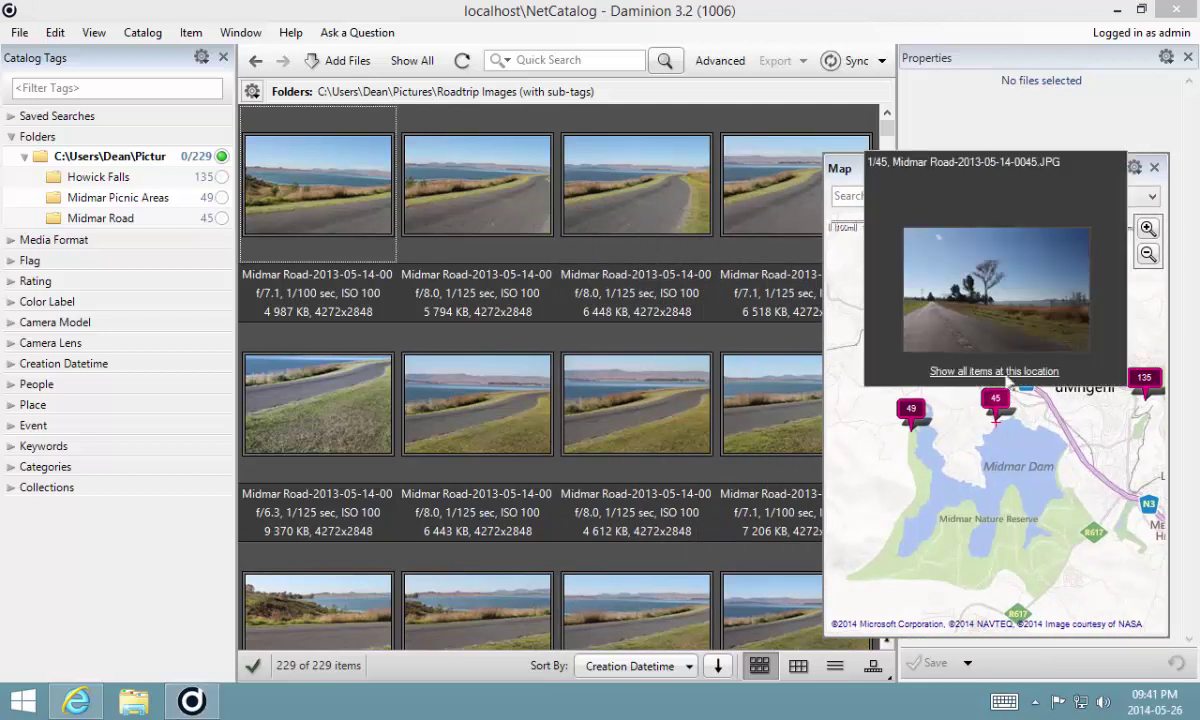
click(978, 372)
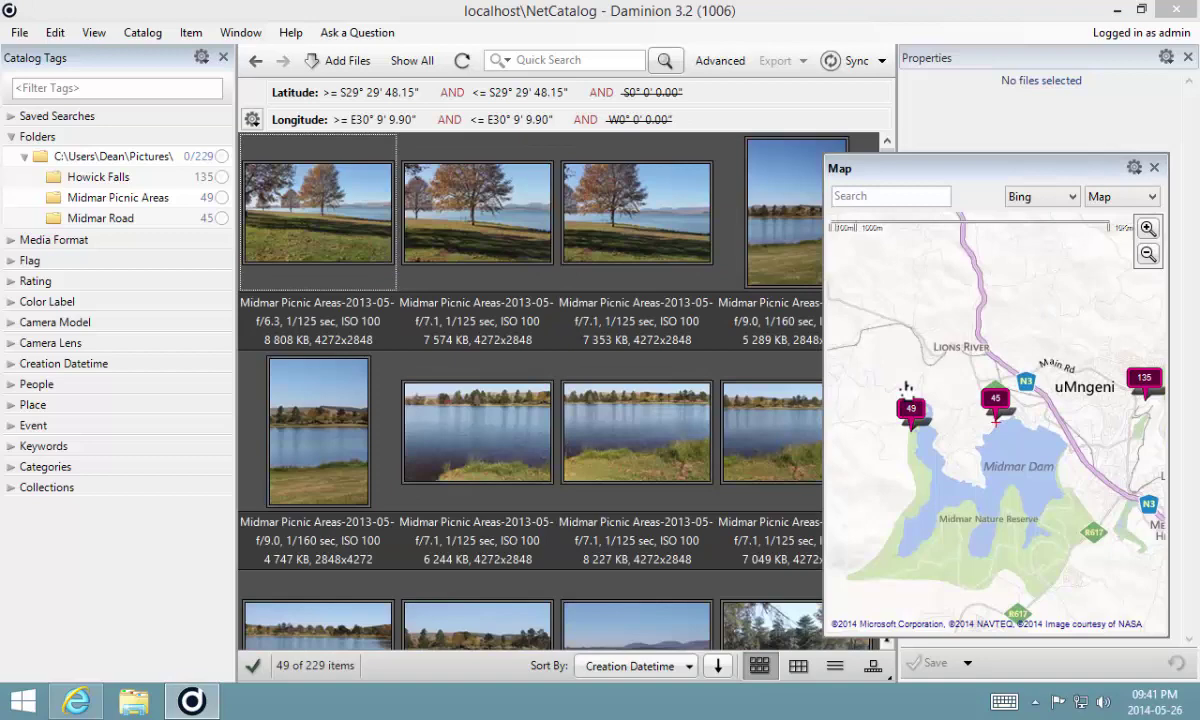
mouse_move(1143, 380)
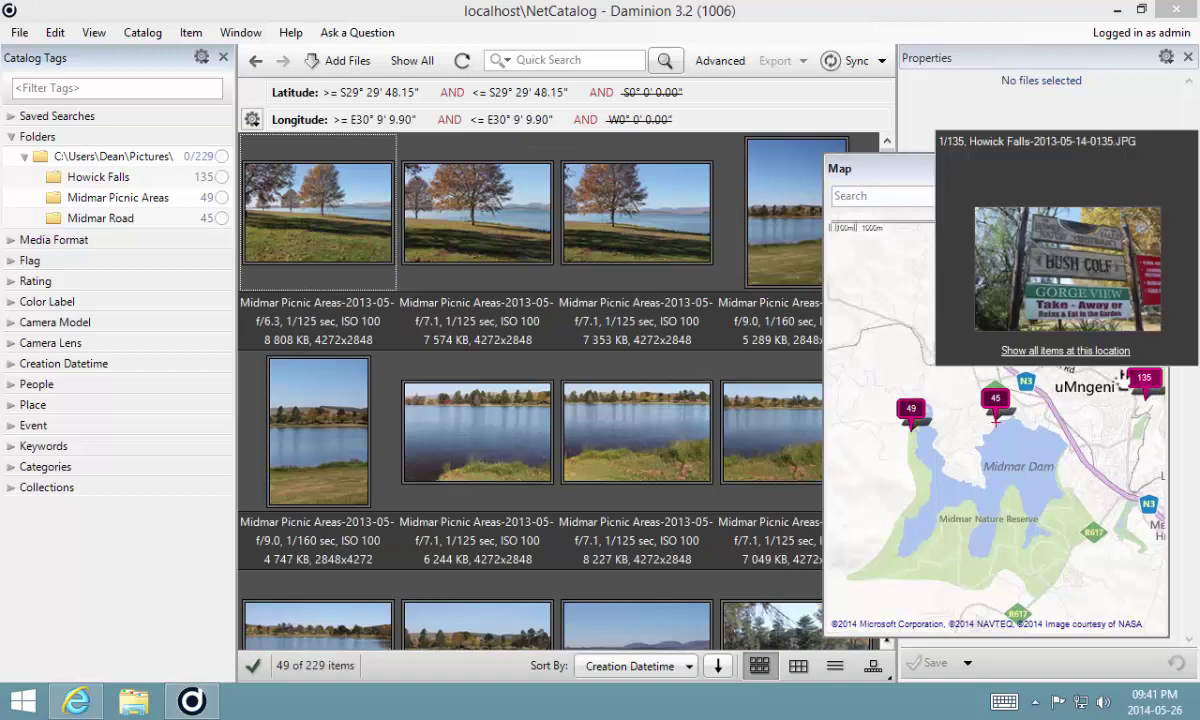
click(1066, 351)
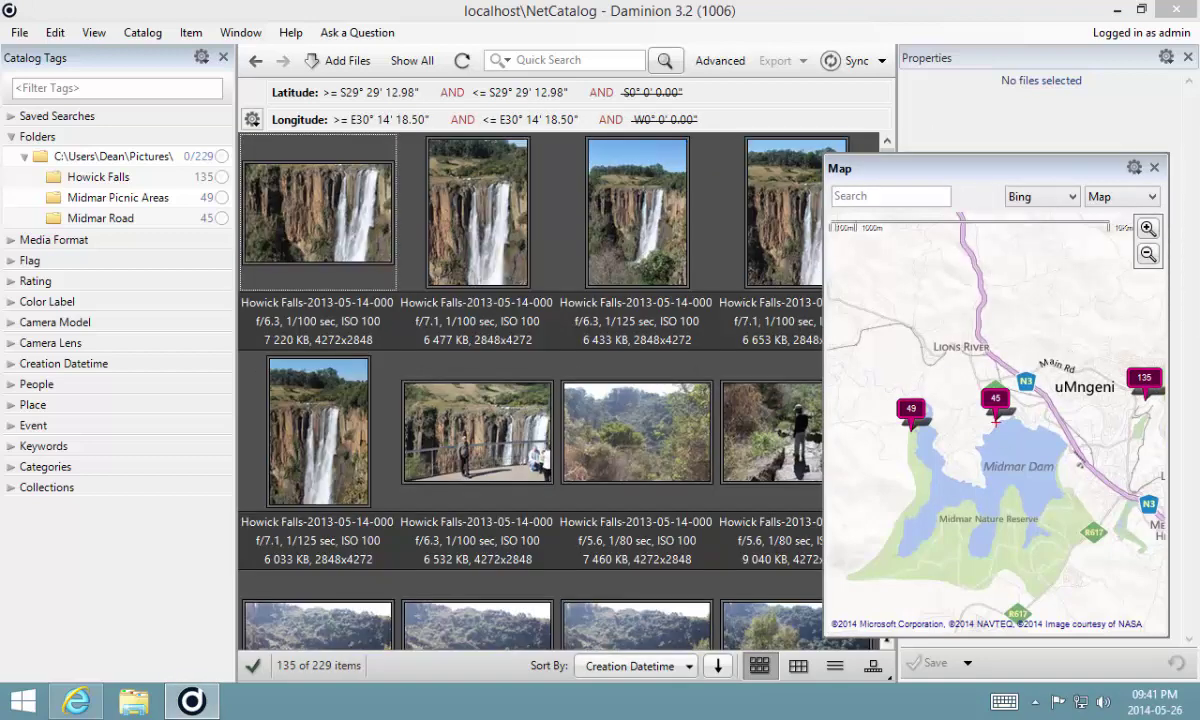
drag(935, 162, 810, 136)
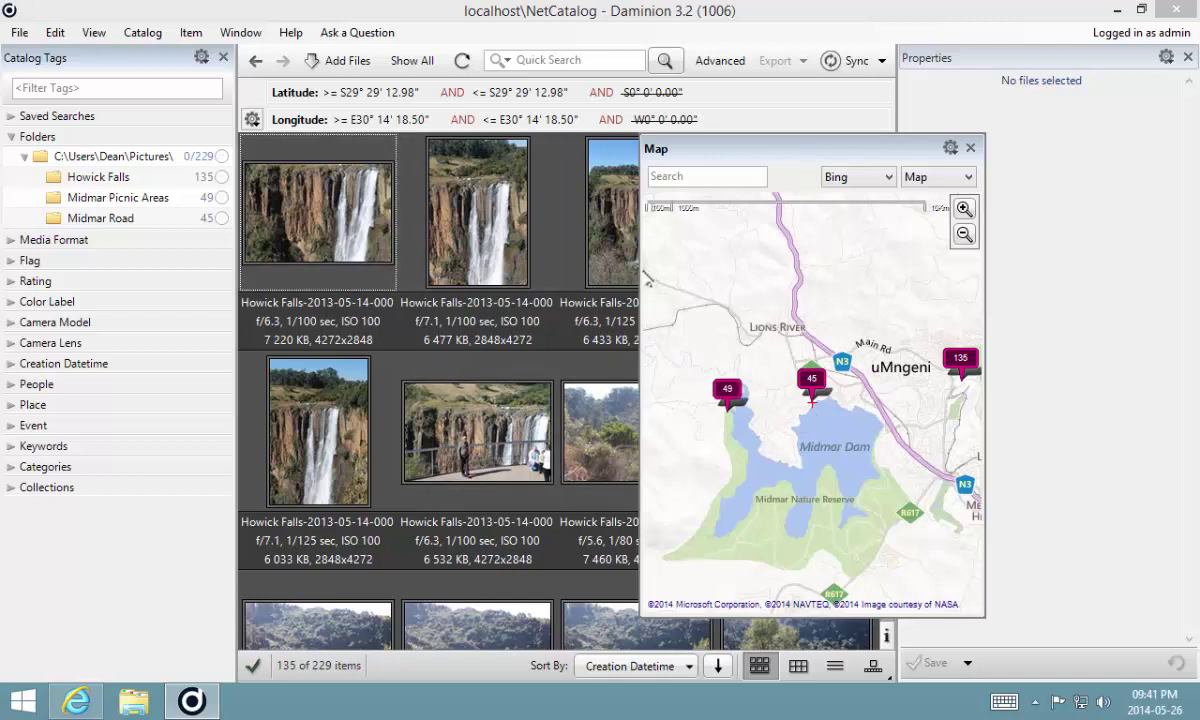
Widen the map and zoom out until all 229 photos merge into one cluster.
drag(640, 253, 486, 253)
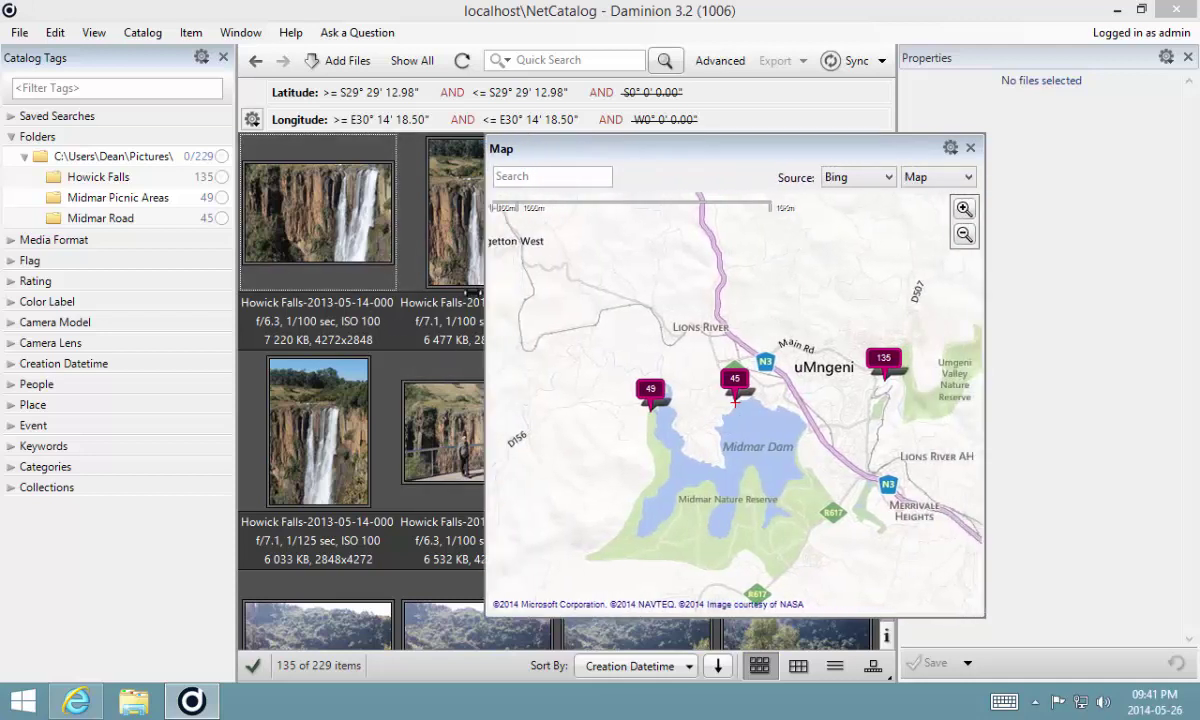
drag(486, 315, 336, 315)
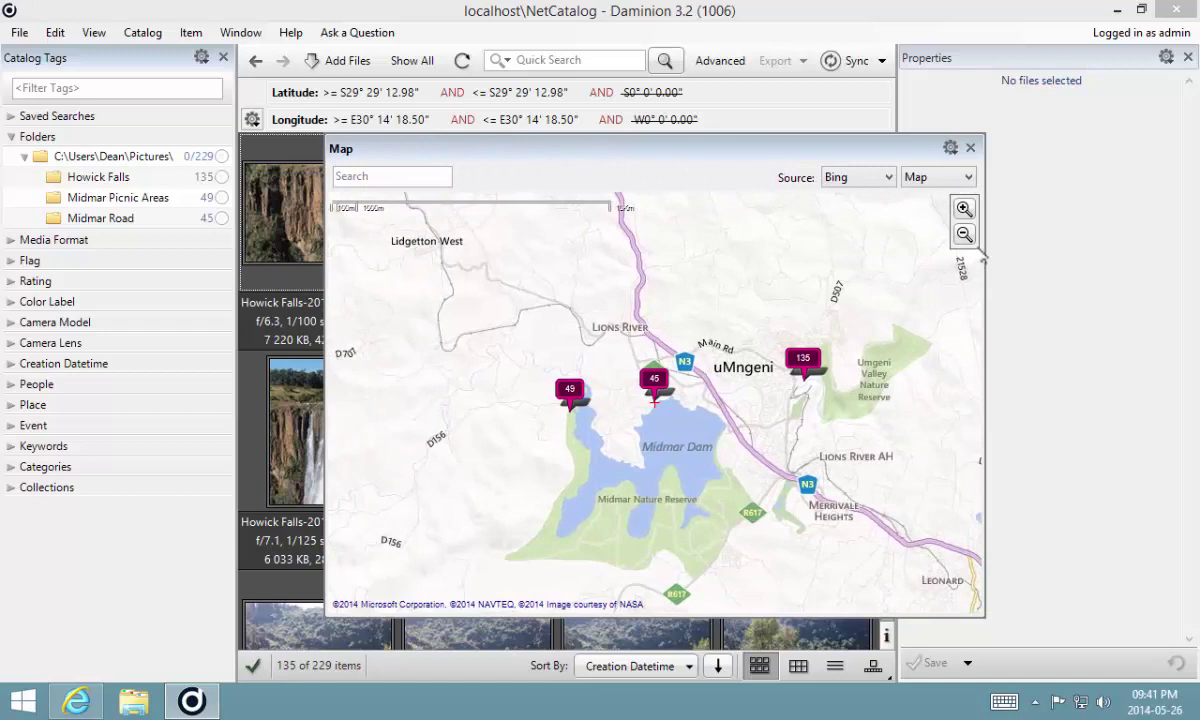
click(964, 234)
click(964, 234)
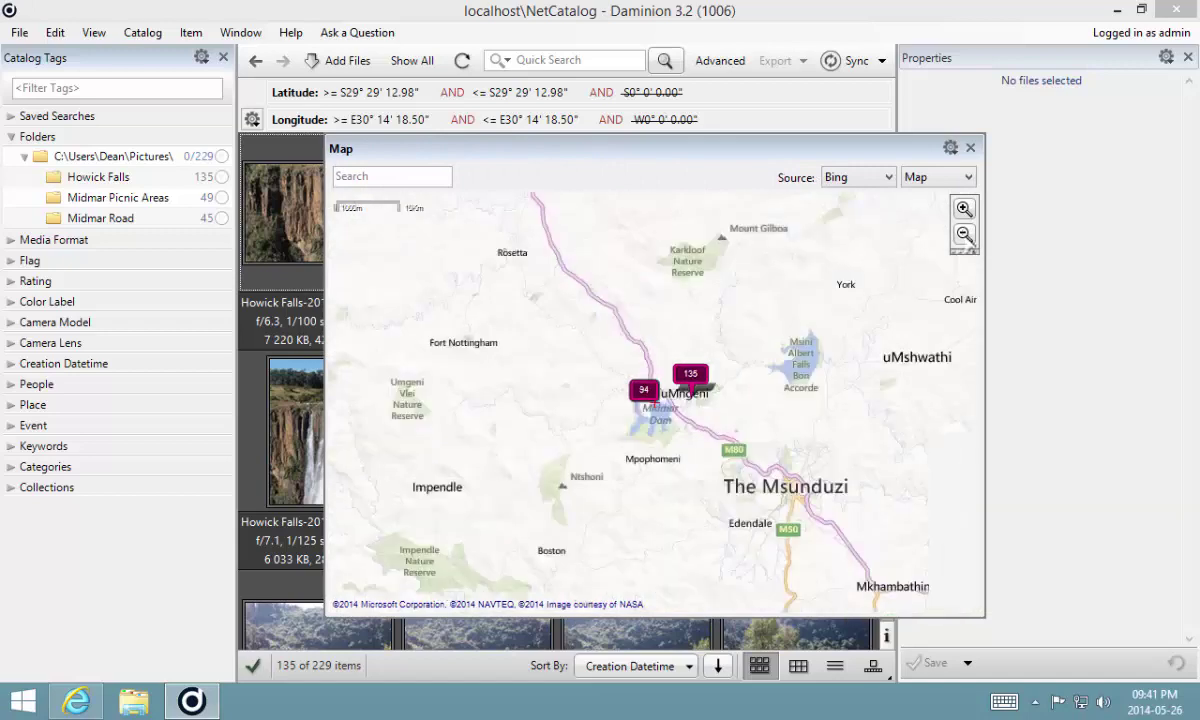
click(964, 236)
click(965, 236)
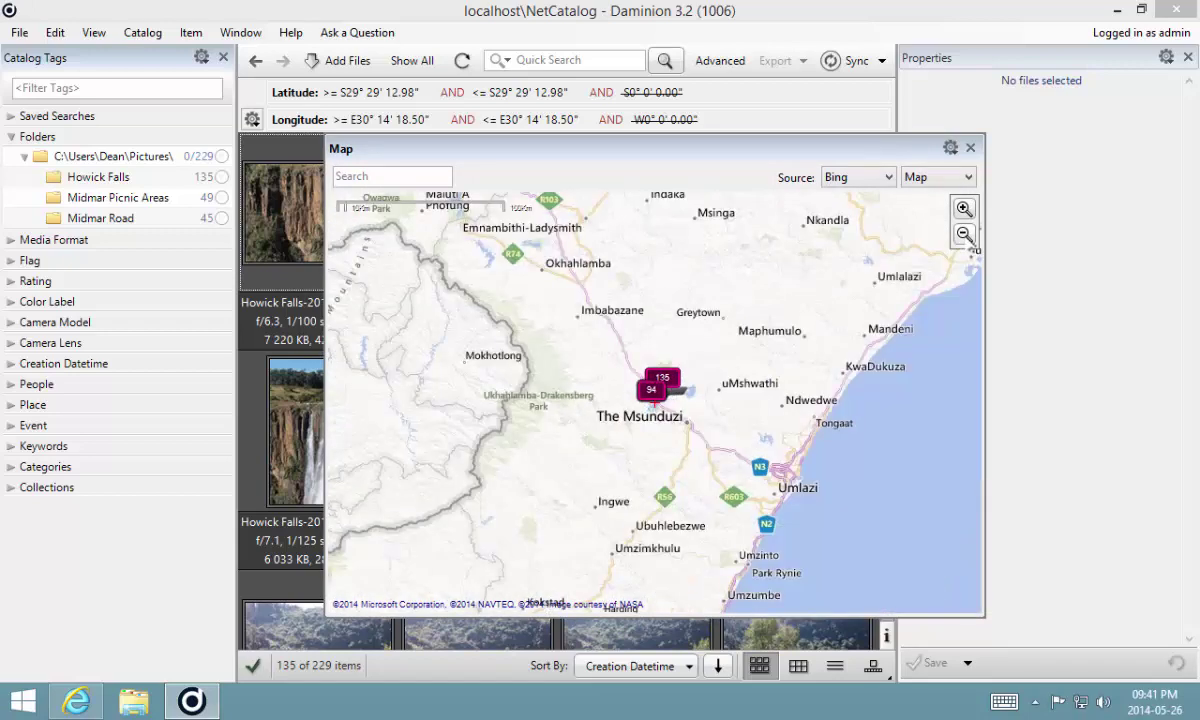
click(965, 236)
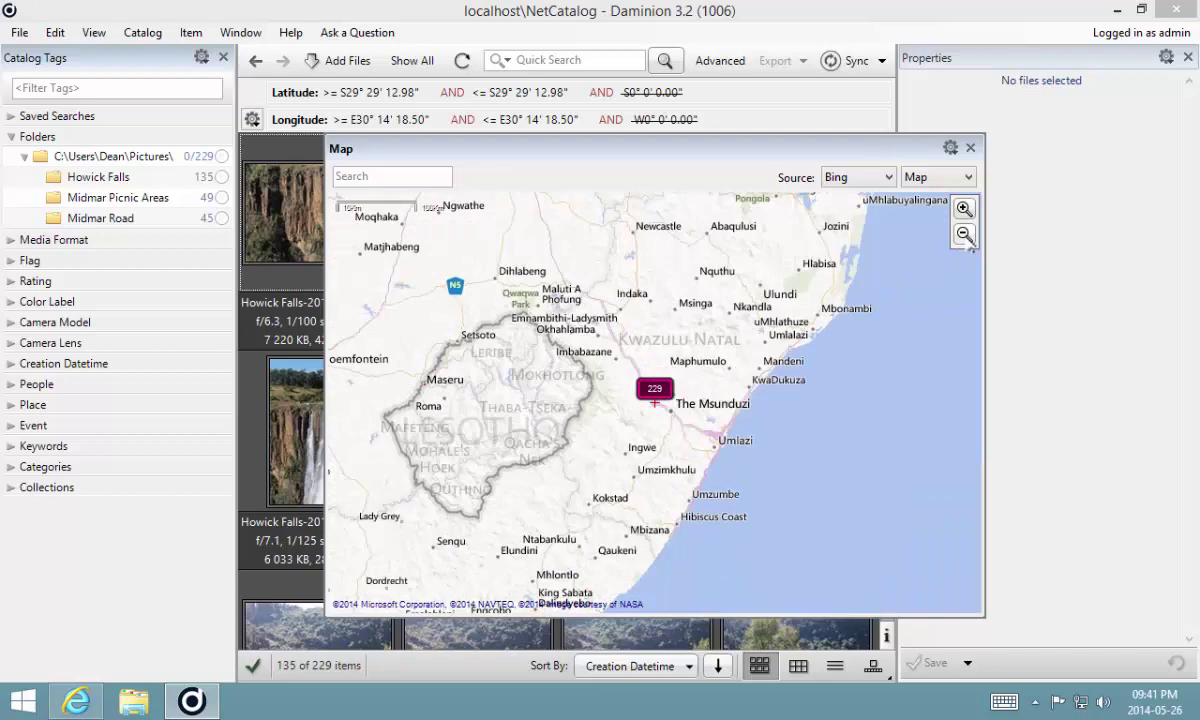
Zoom back in around Midmar Dam until the pins split, and dock the map below the grid.
click(964, 208)
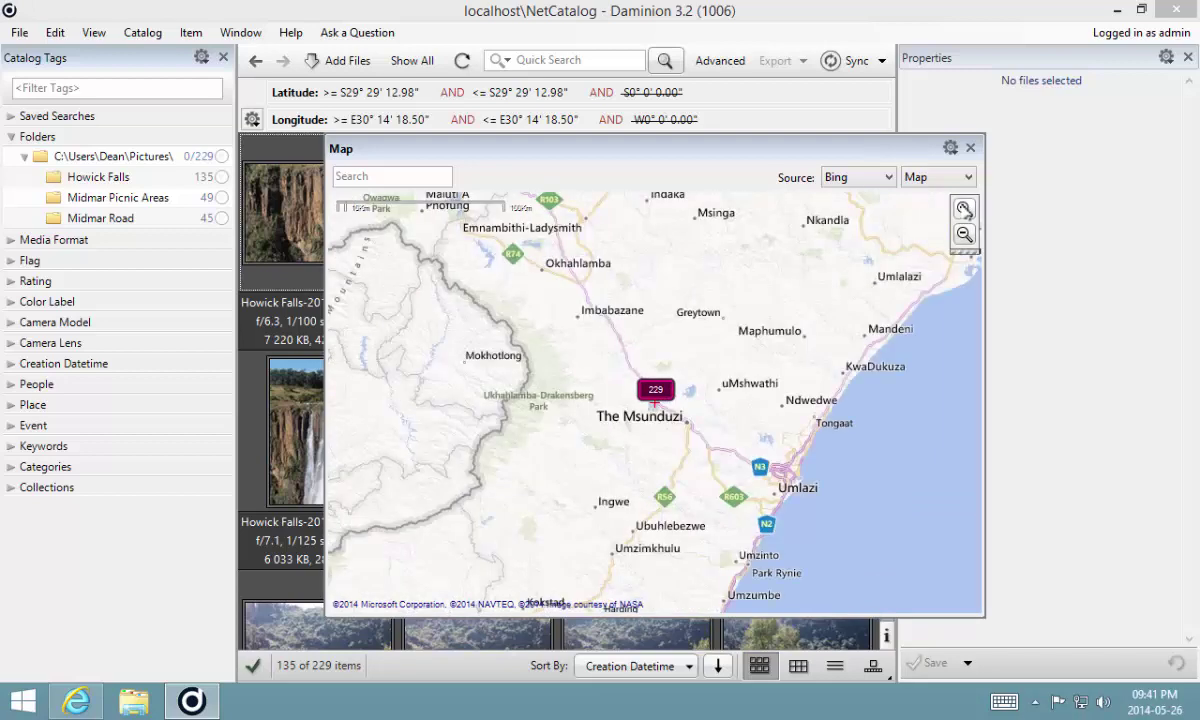
click(964, 208)
click(964, 208)
click(964, 208)
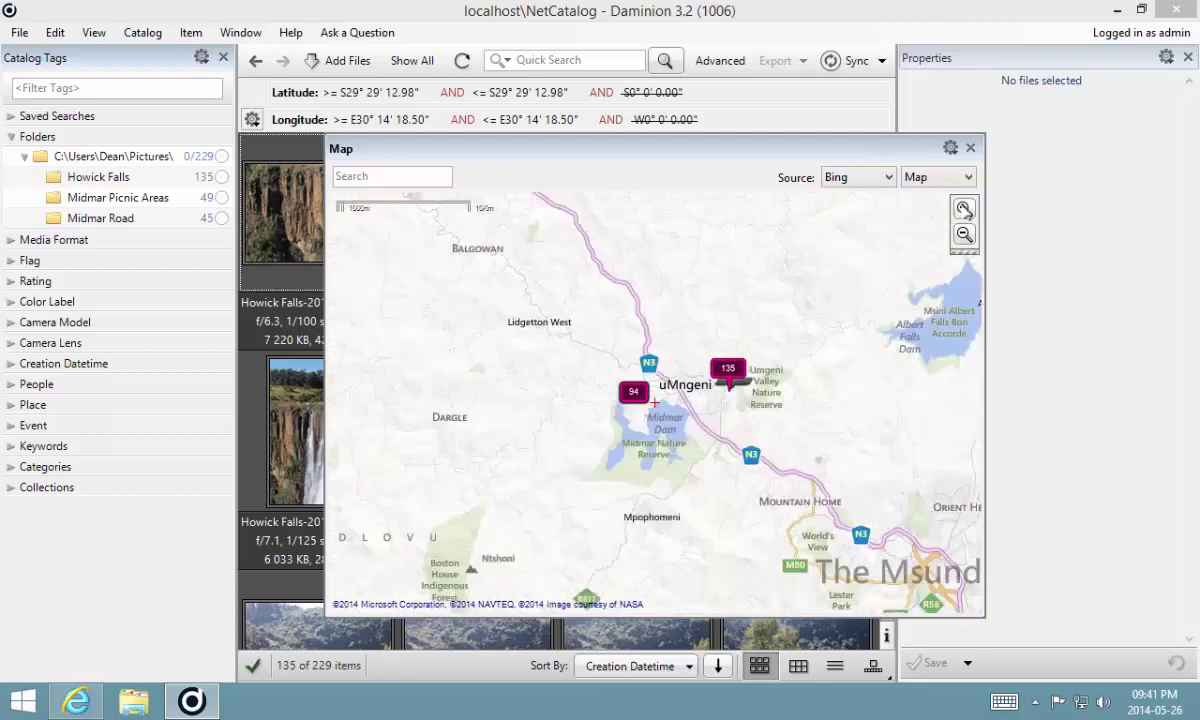
click(964, 208)
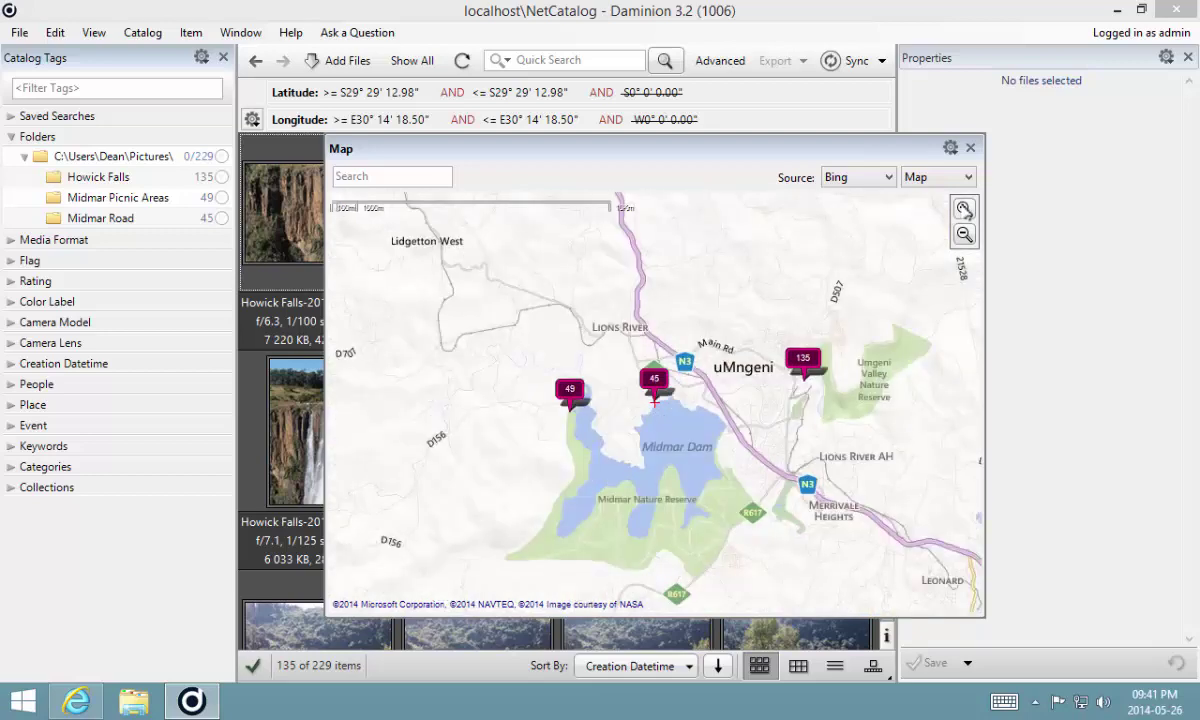
click(964, 208)
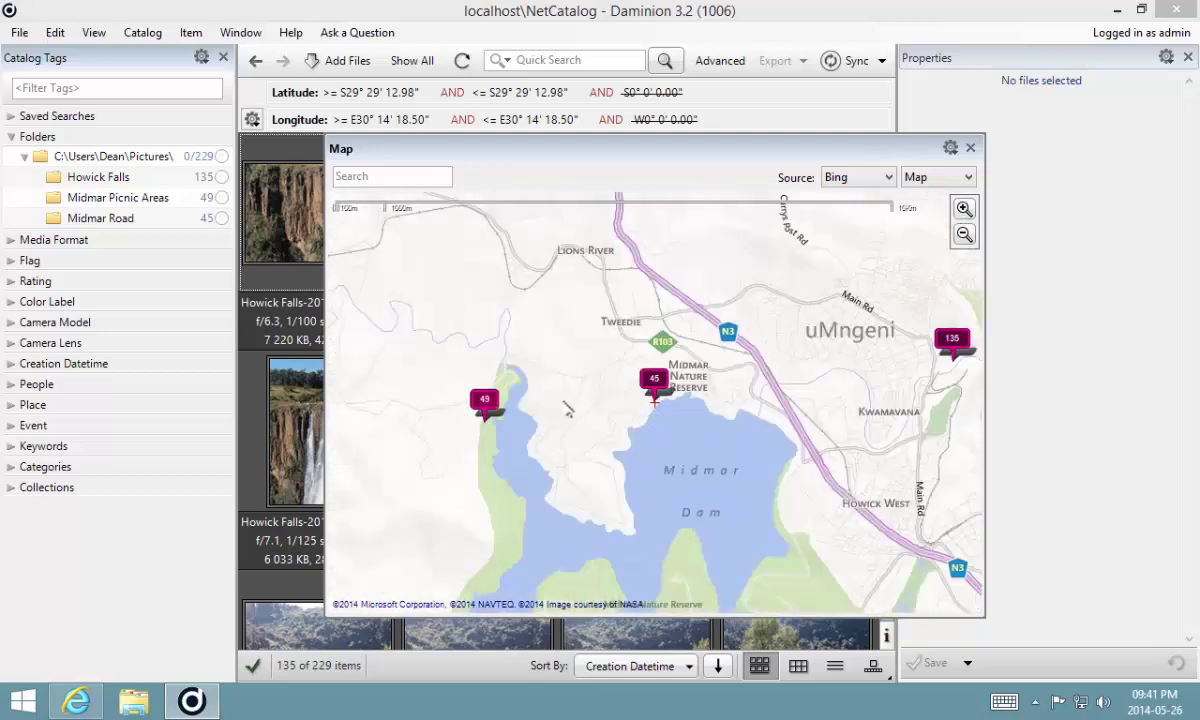
drag(757, 160, 650, 302)
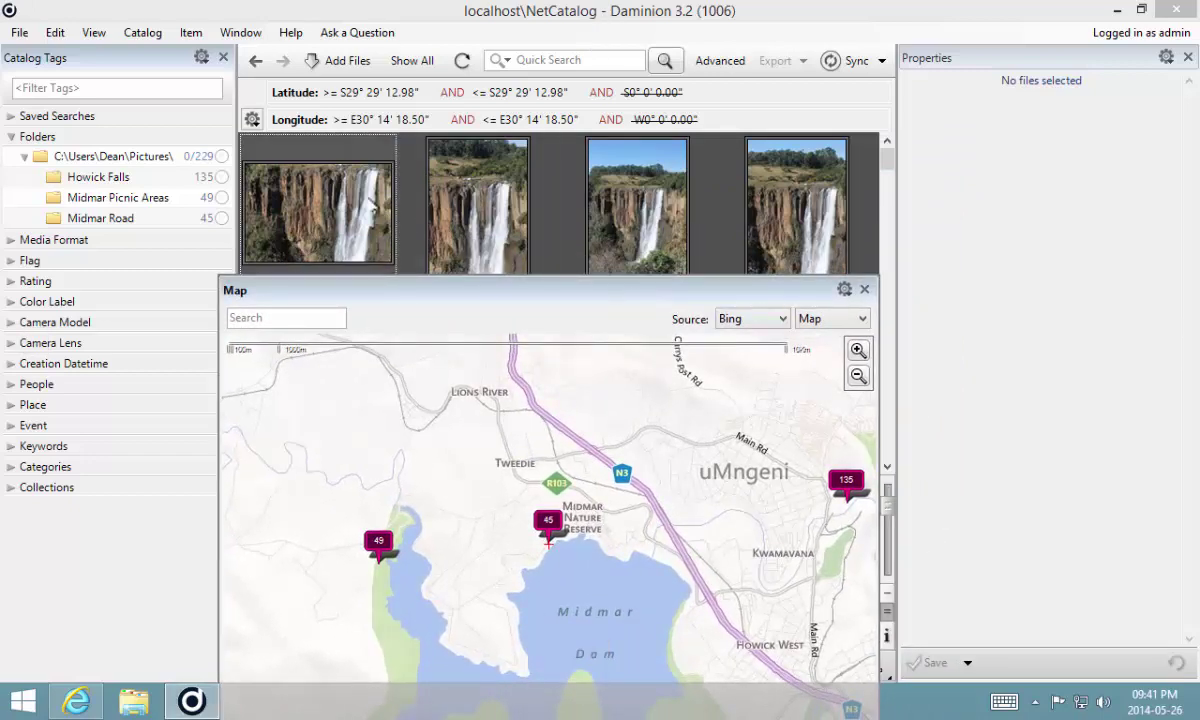
Show the first Howick Falls photo's latitude S29° 29' 12.98" and longitude E30° 14' 18.50" in Properties.
click(317, 192)
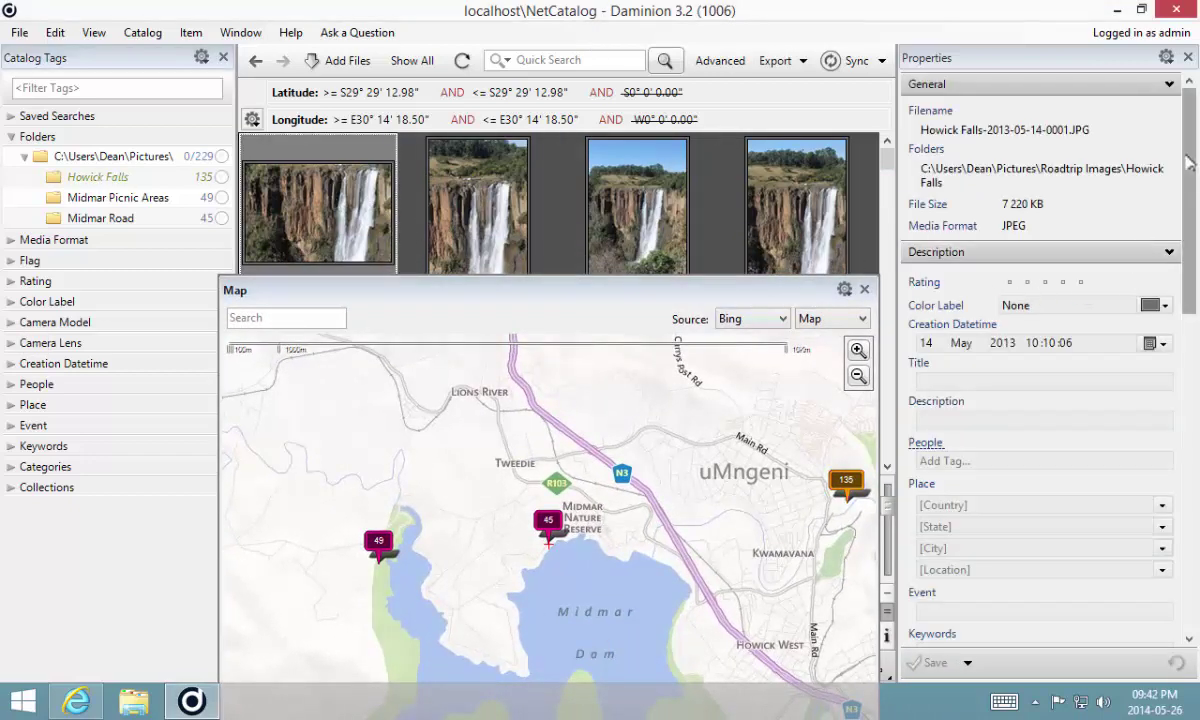
drag(1190, 158, 1194, 470)
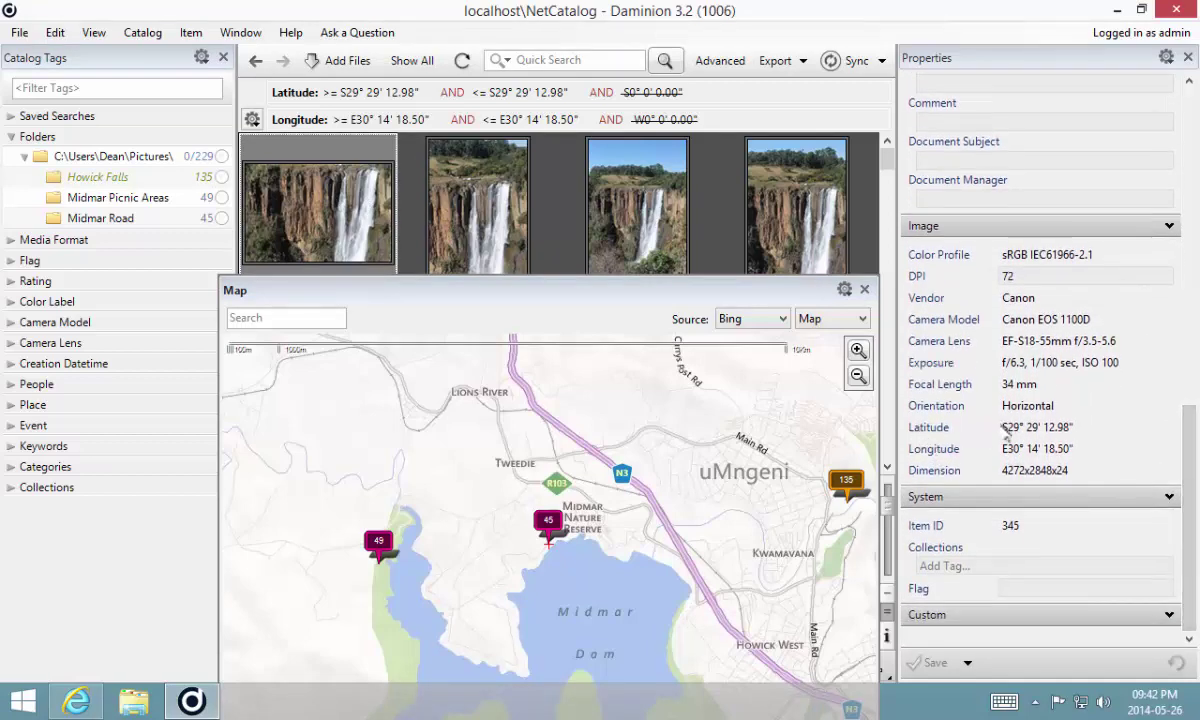
drag(995, 427, 1078, 427)
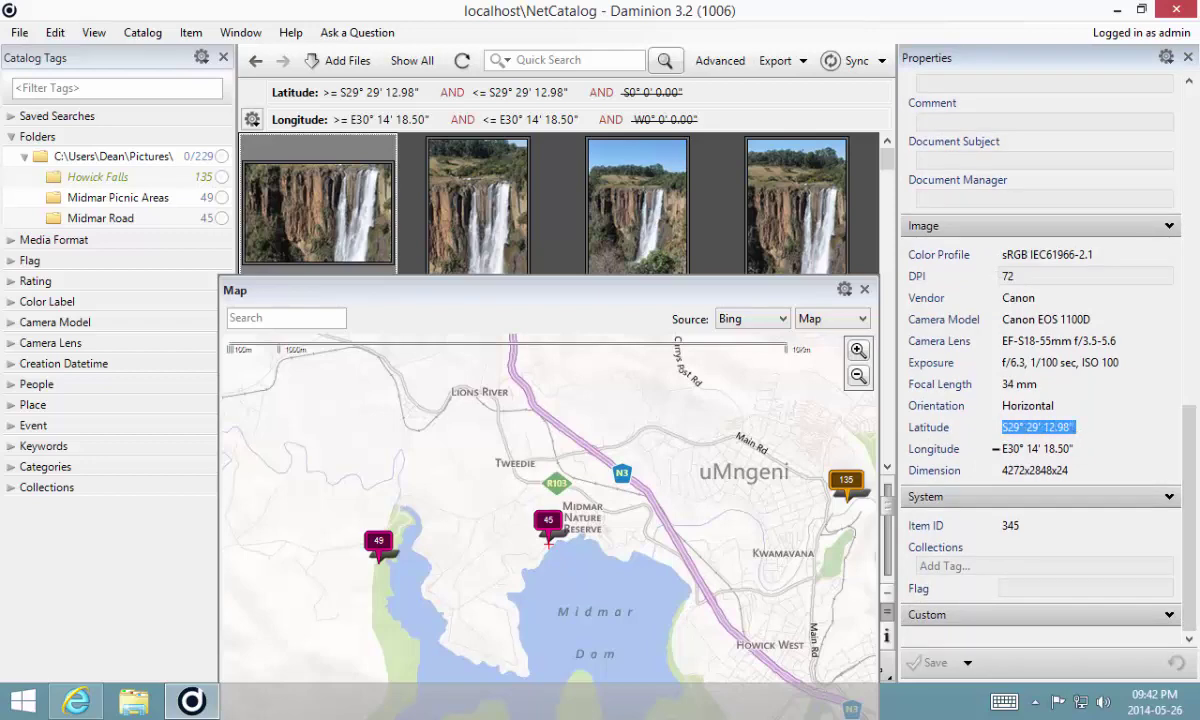
drag(996, 449, 1085, 448)
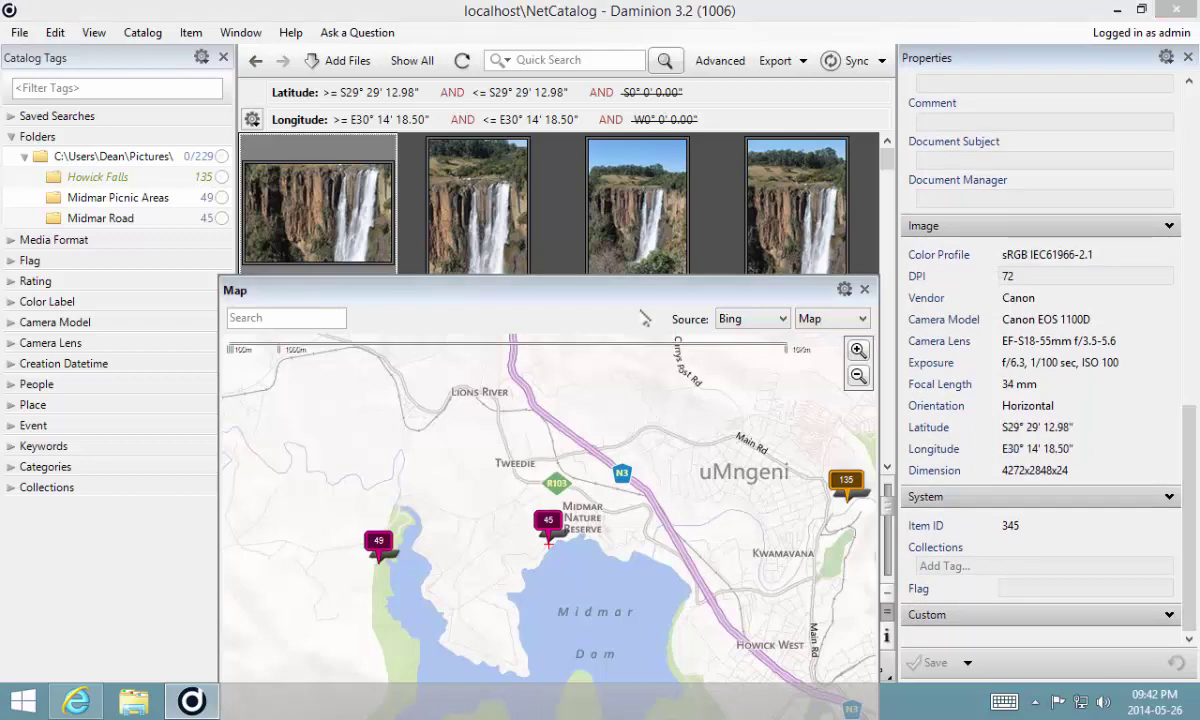
Undock the map into a floating window and reposition it over the thumbnails.
drag(603, 271, 879, 137)
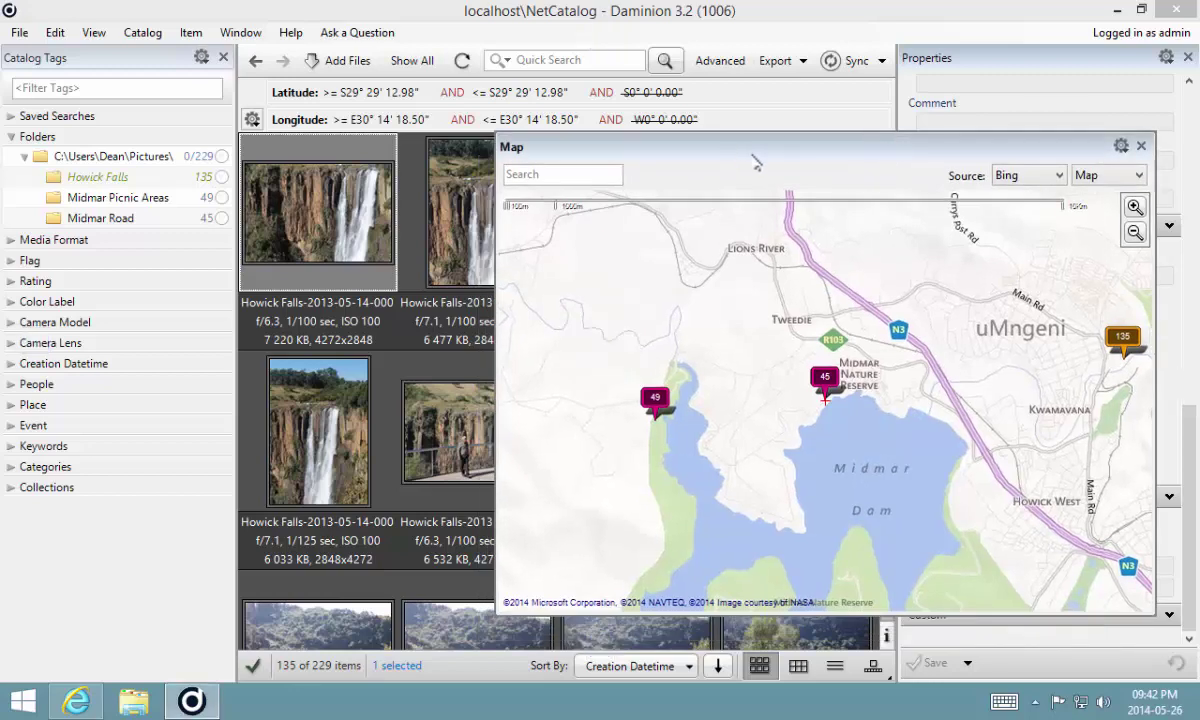
drag(762, 157, 709, 163)
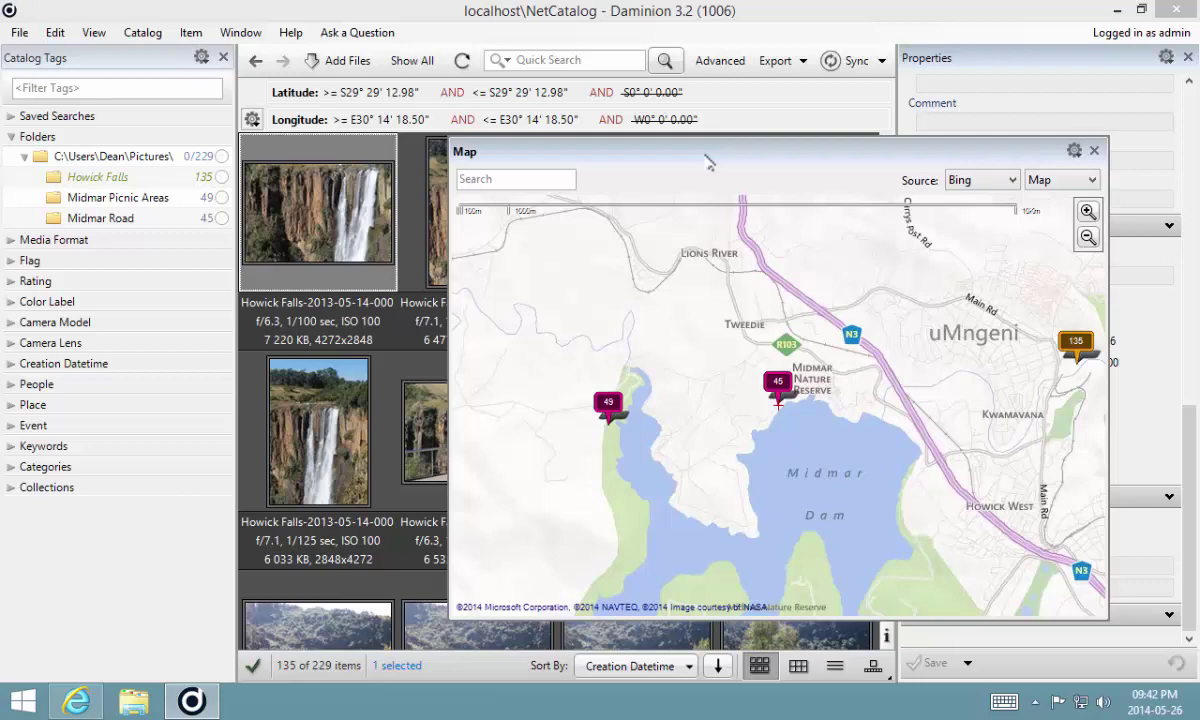
drag(709, 163, 478, 179)
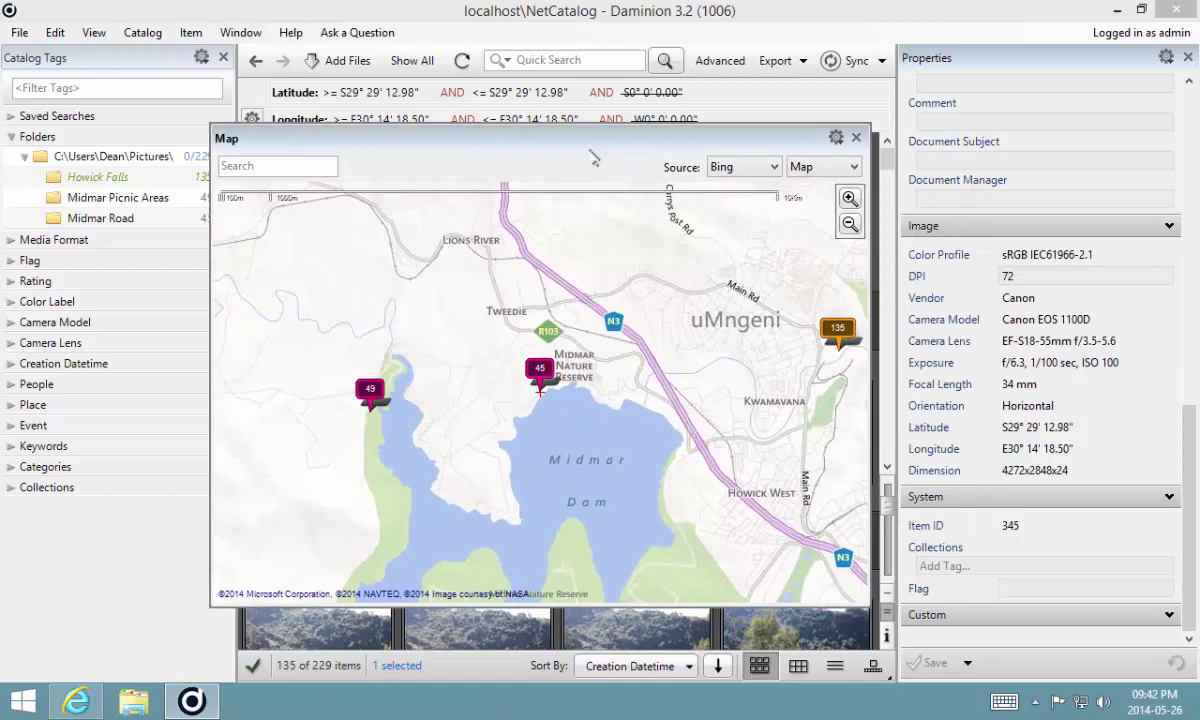
drag(565, 141, 745, 141)
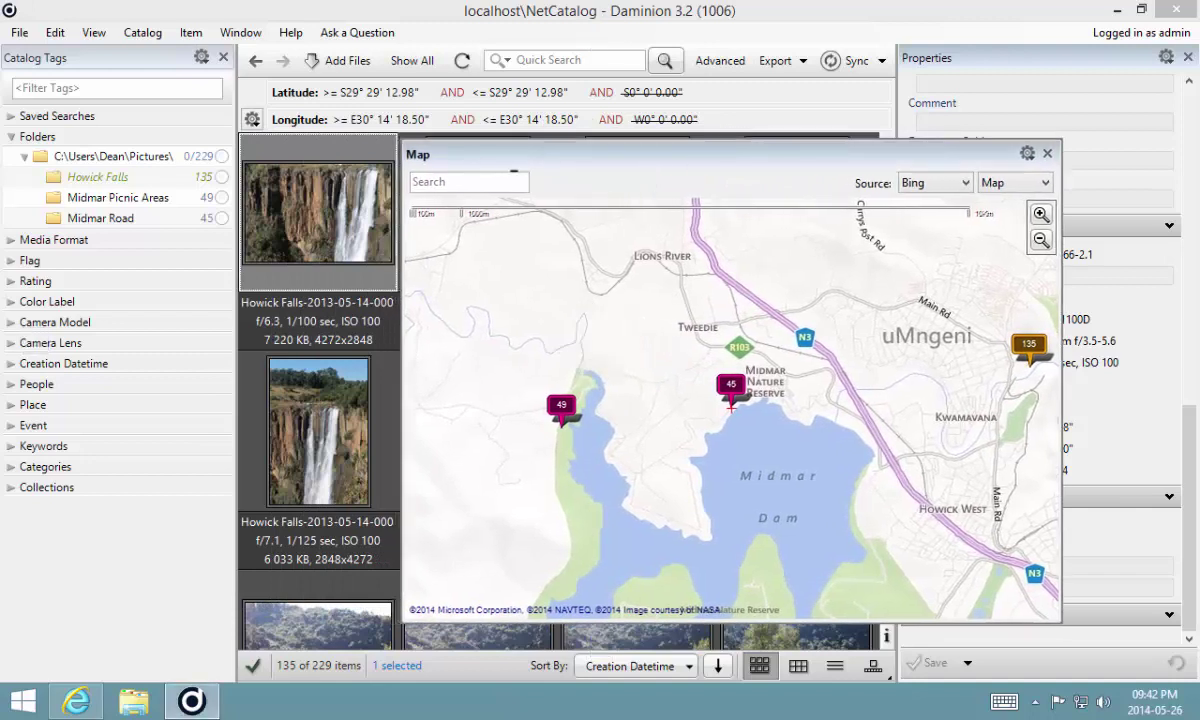